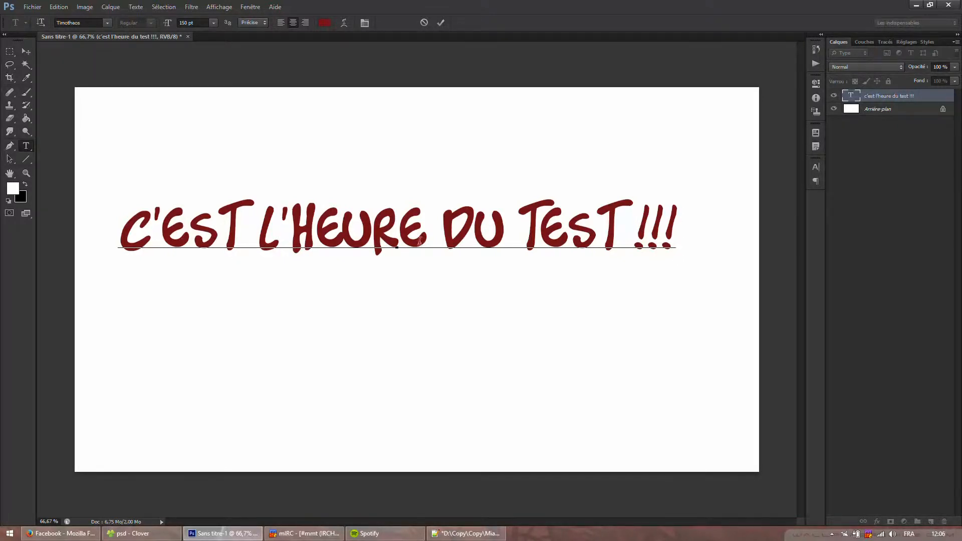
Move the red text line down to the middle of the canvas and highlight all its characters
{"action": "triple_click", "coordinate": [442, 226]}
{"action": "left_click", "coordinate": [663, 246]}
{"action": "left_click_drag", "start_coordinate": [725, 280], "coordinate": [706, 366]}
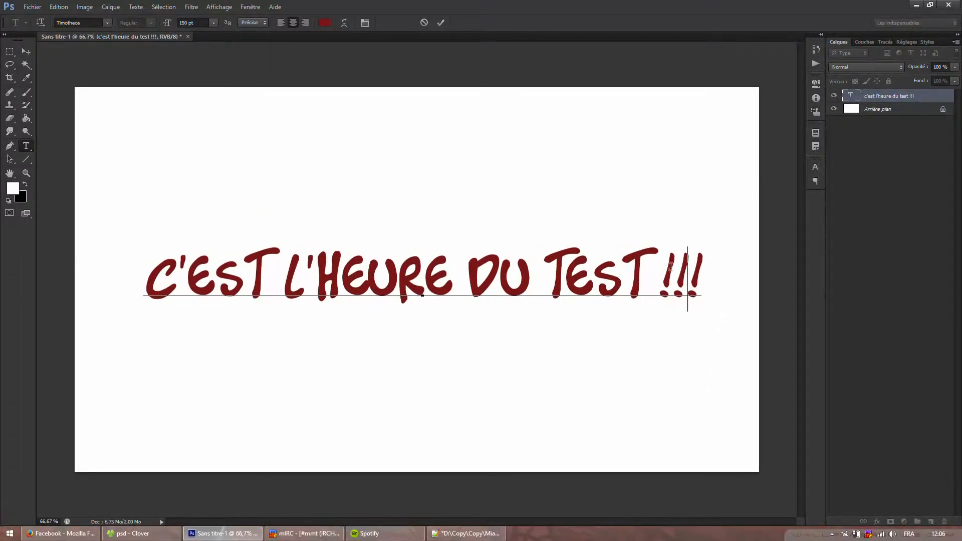
{"action": "left_click", "coordinate": [700, 275]}
{"action": "left_click_drag", "start_coordinate": [683, 267], "coordinate": [176, 245]}
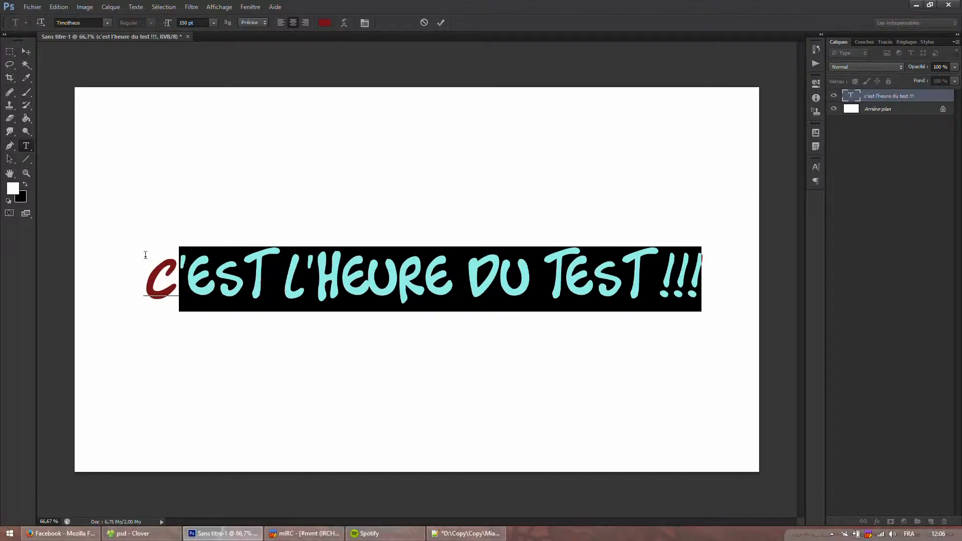
{"action": "left_click", "coordinate": [145, 256]}
Try tilting the text slightly counterclockwise and resizing it with its transform box, and cancel the text edit
{"action": "key", "text": "ctrl"}
{"action": "left_click_drag", "start_coordinate": [705, 209], "coordinate": [650, 191]}
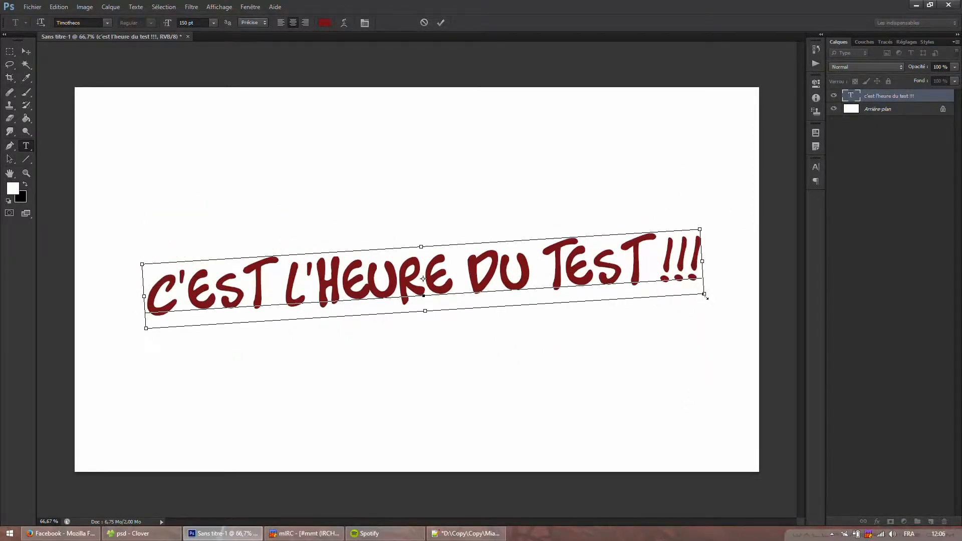
{"action": "left_click_drag", "start_coordinate": [707, 296], "coordinate": [659, 310]}
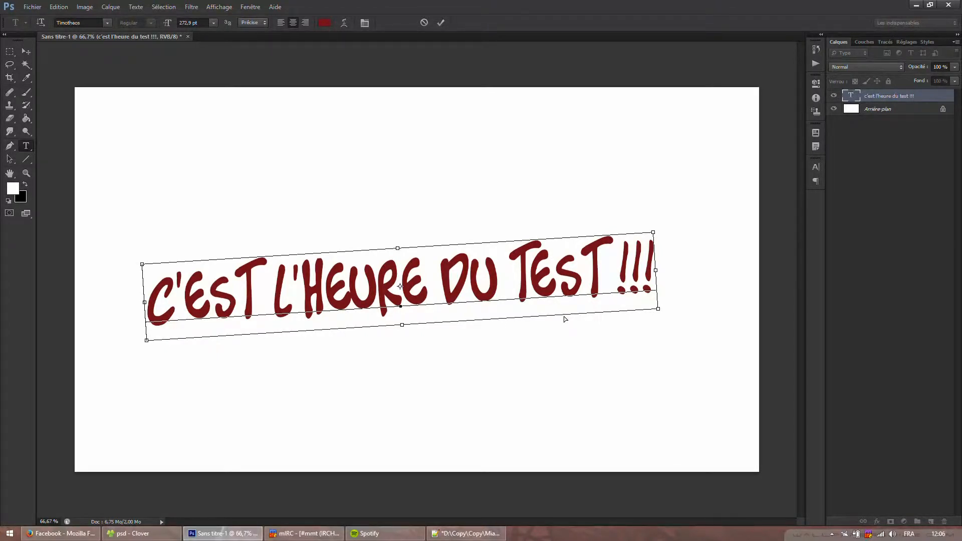
{"action": "left_click_drag", "start_coordinate": [565, 319], "coordinate": [620, 311]}
{"action": "left_click_drag", "start_coordinate": [700, 294], "coordinate": [577, 307]}
{"action": "double_click", "coordinate": [524, 275]}
{"action": "triple_click", "coordinate": [524, 275]}
{"action": "left_click", "coordinate": [424, 22]}
Reopen the text for editing, select all of it, and move it to the middle of the canvas
{"action": "left_click", "coordinate": [472, 236]}
{"action": "key", "text": "ctrl+a"}
{"action": "left_click_drag", "start_coordinate": [485, 355], "coordinate": [505, 402]}
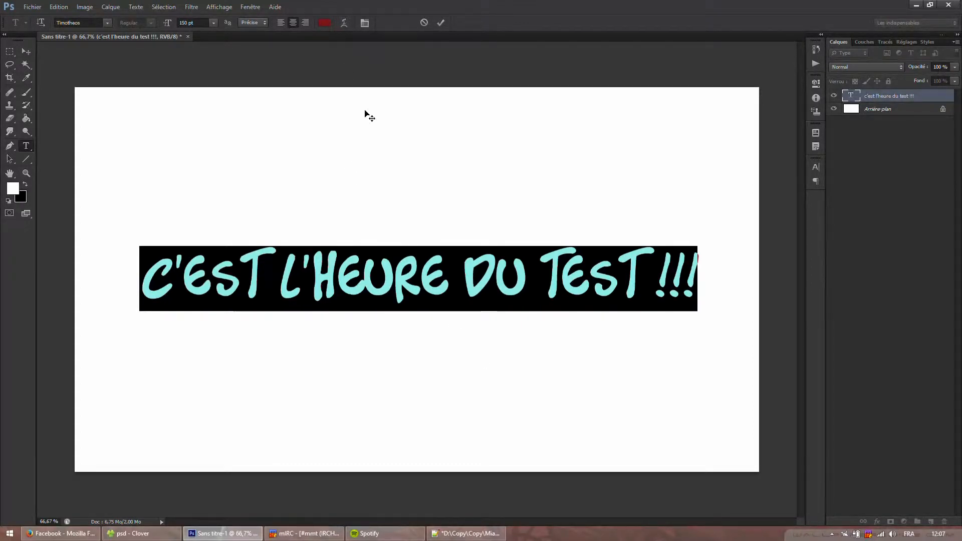
Open the text warp settings, preview the Arc style, and choose the Drapeau style
{"action": "left_click", "coordinate": [344, 27]}
{"action": "left_click_drag", "start_coordinate": [188, 365], "coordinate": [568, 86]}
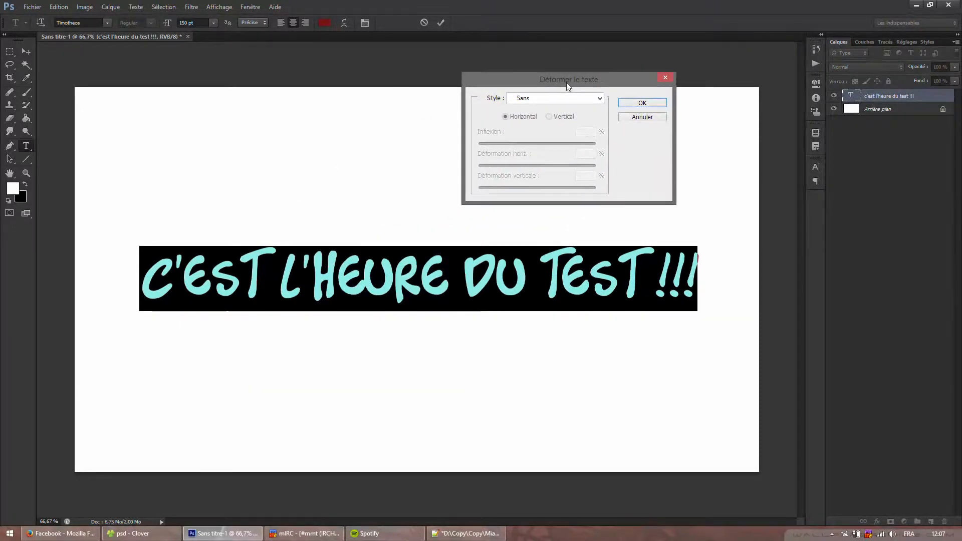
{"action": "left_click", "coordinate": [592, 102]}
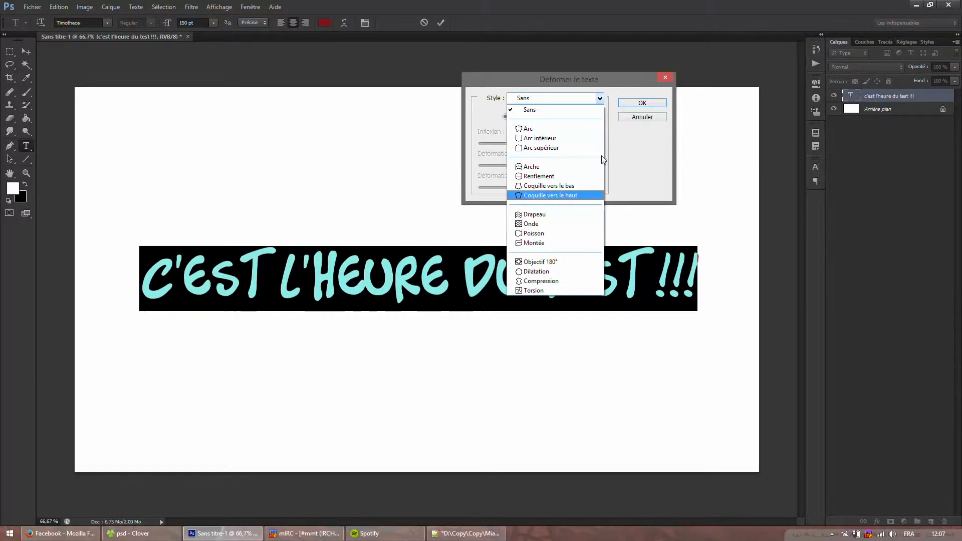
{"action": "left_click", "coordinate": [526, 129]}
{"action": "left_click", "coordinate": [547, 100]}
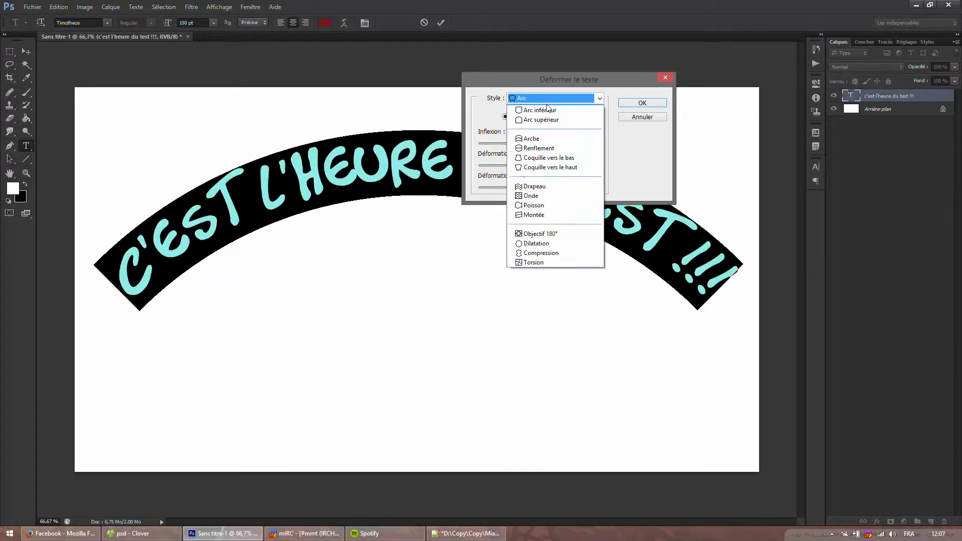
{"action": "left_click", "coordinate": [534, 215]}
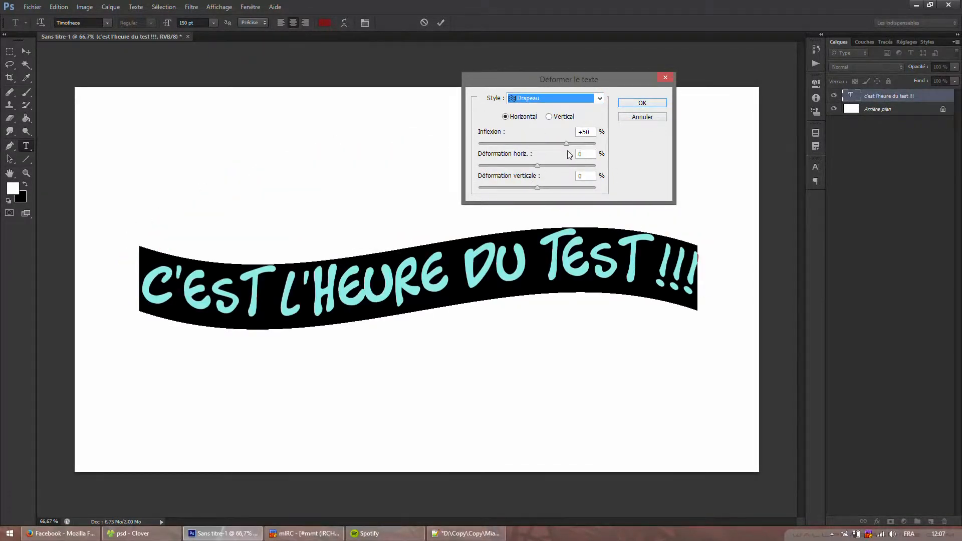
Try the Vertical warp orientation, return it to Horizontal, and set Inflexion to 0%
{"action": "left_click_drag", "start_coordinate": [566, 143], "coordinate": [536, 146]}
{"action": "left_click", "coordinate": [551, 119]}
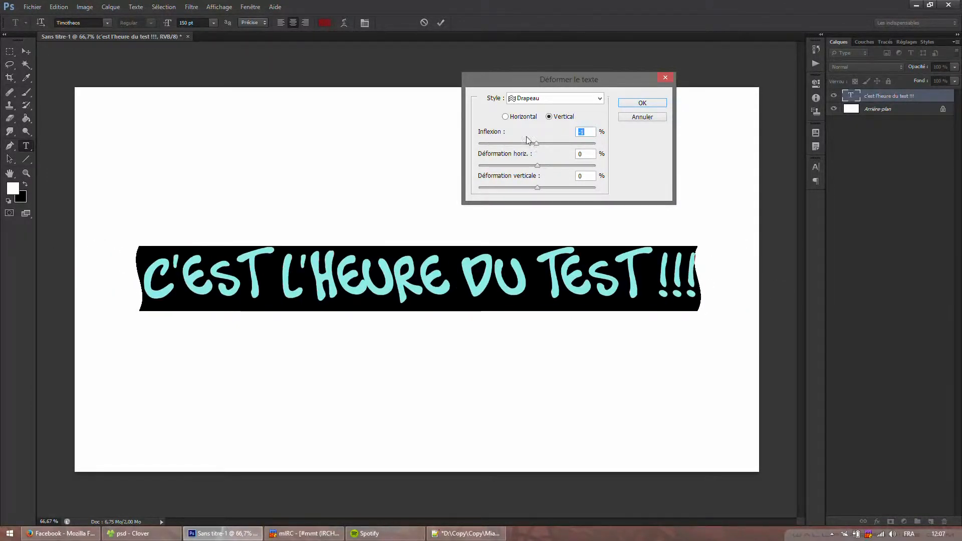
{"action": "left_click", "coordinate": [512, 117]}
{"action": "key", "text": "Up"}
{"action": "key", "text": "Down"}
{"action": "key", "text": "Up"}
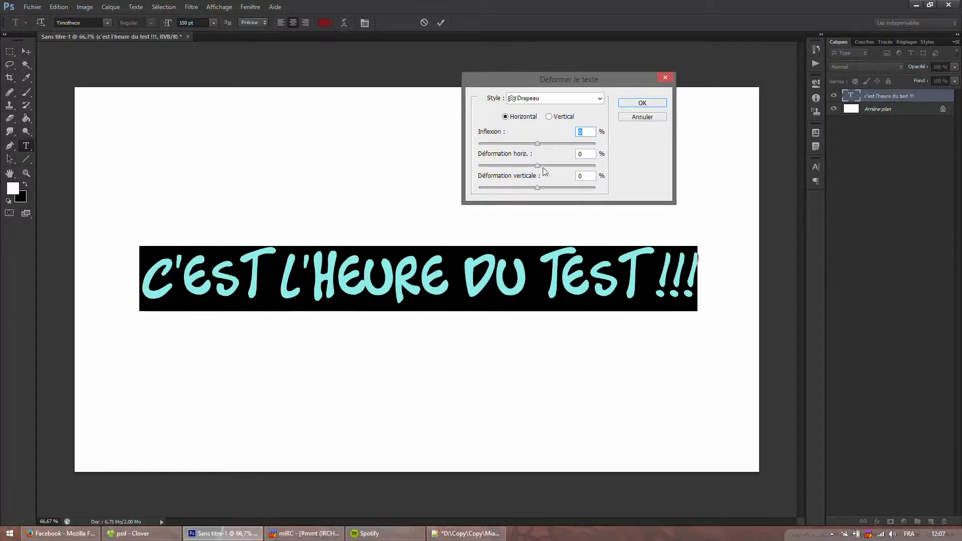
Apply the Drapeau warp with a horizontal deformation of +46%, and tilt the text slightly clockwise
{"action": "left_click", "coordinate": [578, 133]}
{"action": "left_click", "coordinate": [557, 102]}
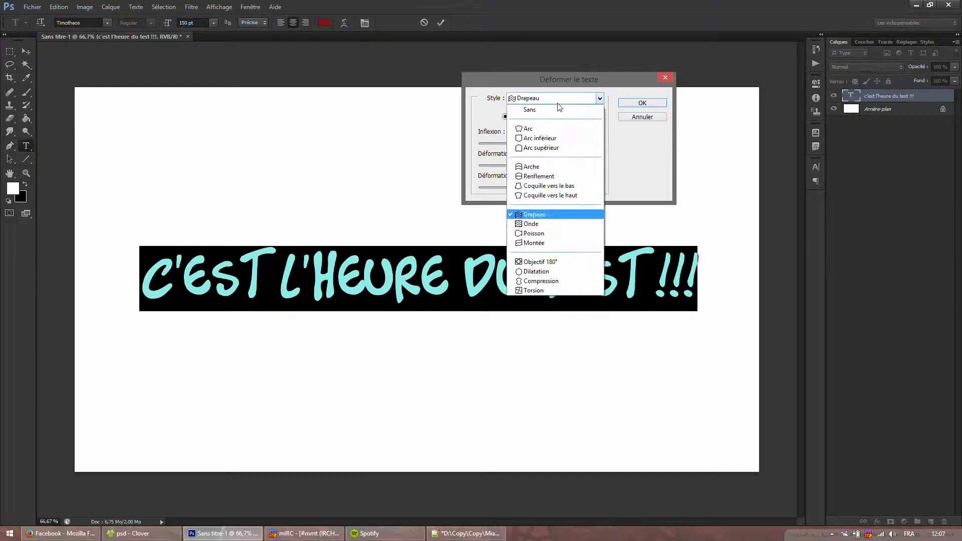
{"action": "left_click", "coordinate": [557, 103]}
{"action": "left_click_drag", "start_coordinate": [537, 166], "coordinate": [560, 170]}
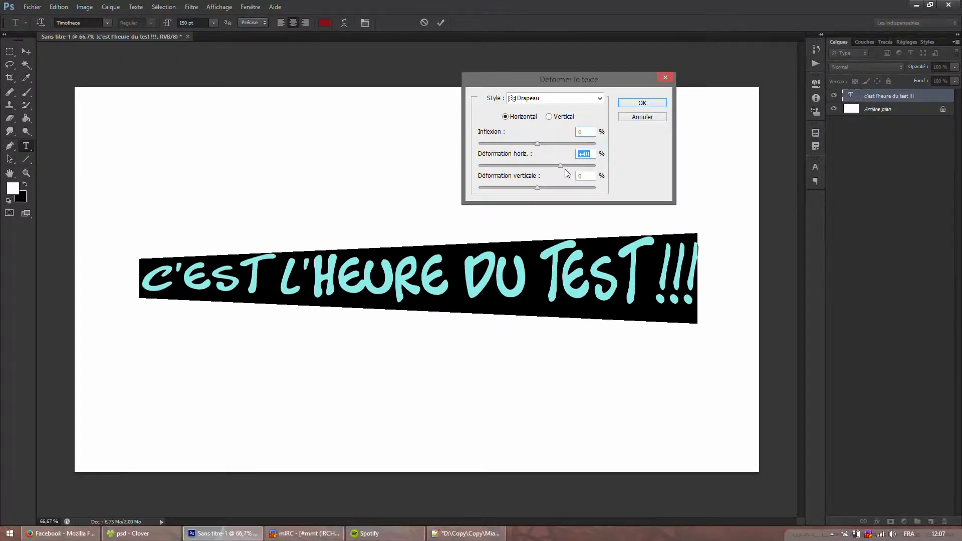
{"action": "left_click", "coordinate": [643, 103]}
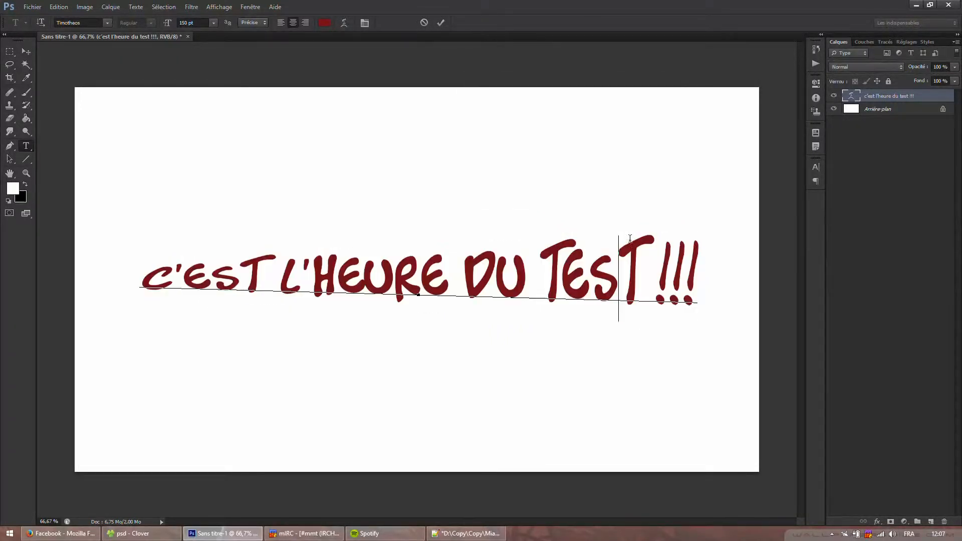
{"action": "left_click_drag", "start_coordinate": [625, 158], "coordinate": [673, 187]}
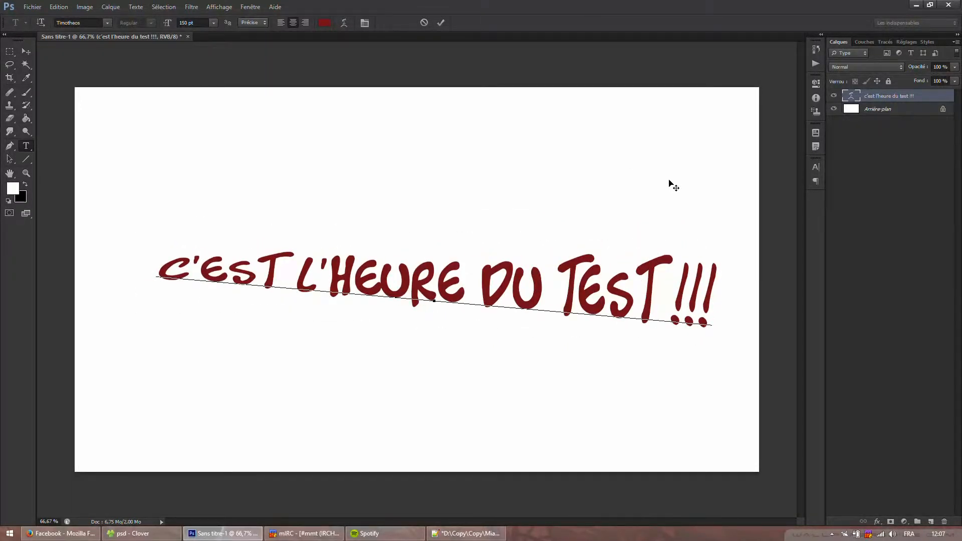
{"action": "left_click", "coordinate": [667, 340]}
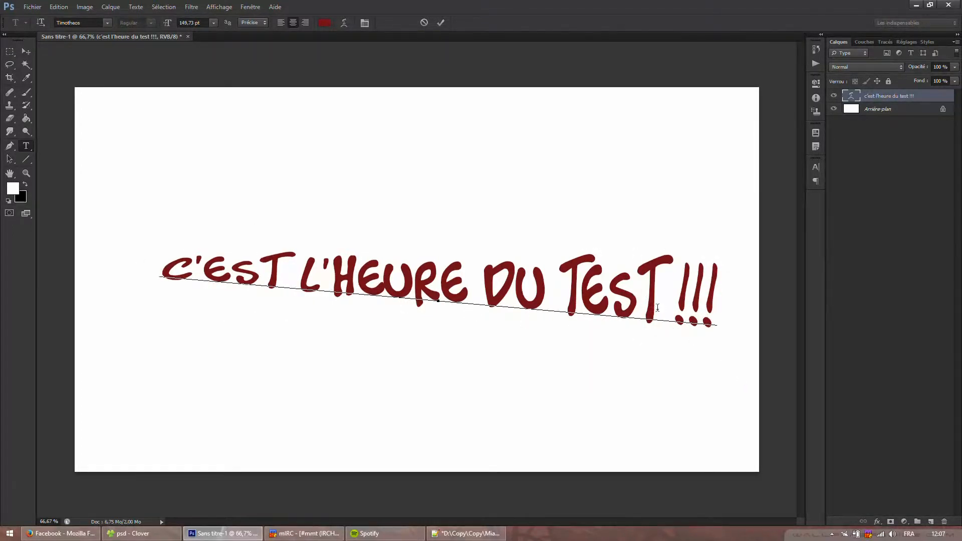
Reopen the warp settings for the whole text and set the horizontal deformation to 0%
{"action": "triple_click", "coordinate": [395, 279]}
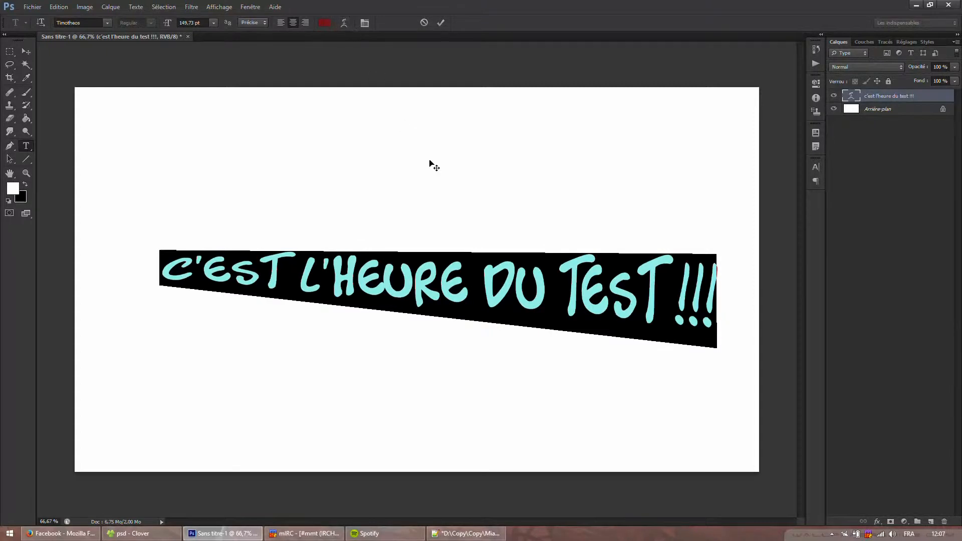
{"action": "left_click", "coordinate": [345, 22]}
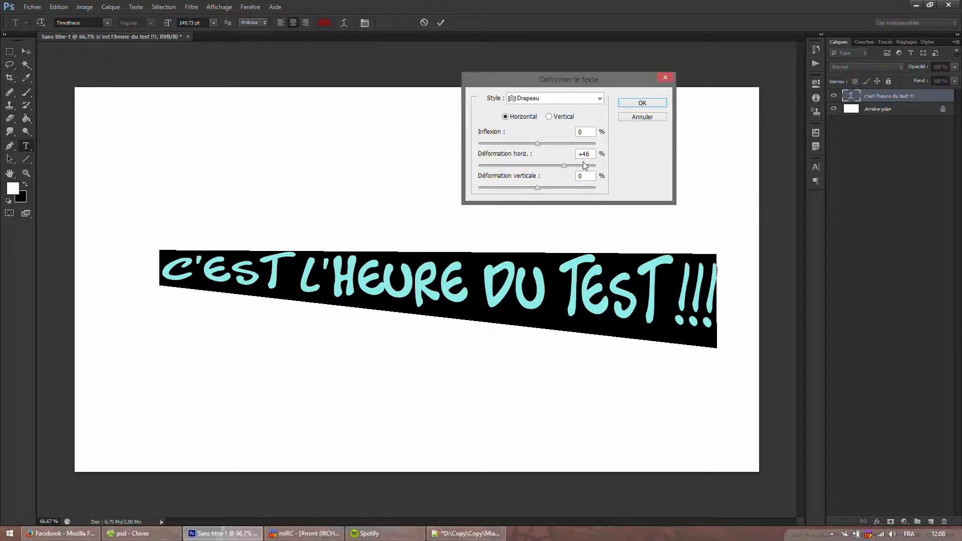
{"action": "left_click_drag", "start_coordinate": [562, 169], "coordinate": [537, 165]}
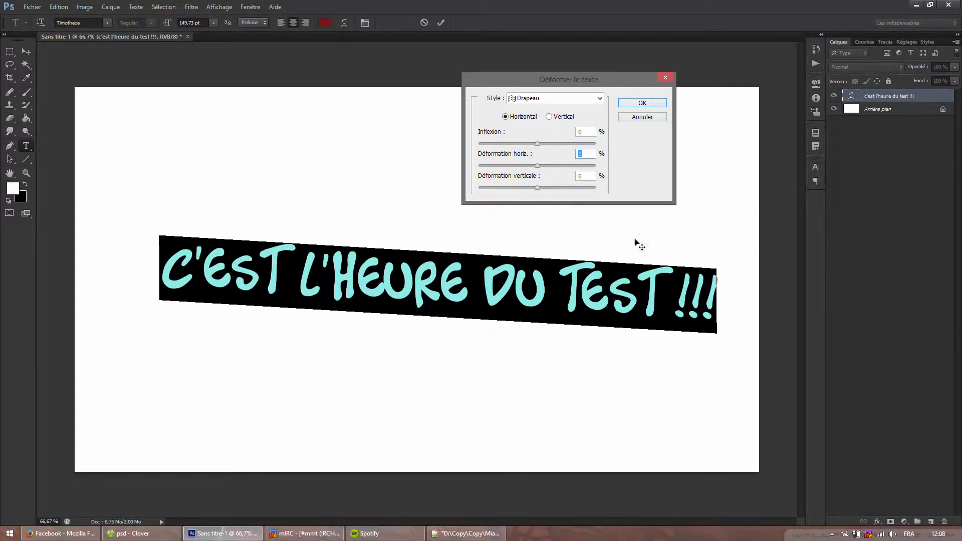
{"action": "left_click", "coordinate": [639, 104]}
Rotate the text back to horizontal, reposition it in the middle of the canvas, and commit the text edit
{"action": "left_click_drag", "start_coordinate": [735, 291], "coordinate": [731, 274]}
{"action": "left_click_drag", "start_coordinate": [705, 355], "coordinate": [738, 331]}
{"action": "left_click", "coordinate": [602, 285]}
{"action": "left_click_drag", "start_coordinate": [473, 351], "coordinate": [470, 346]}
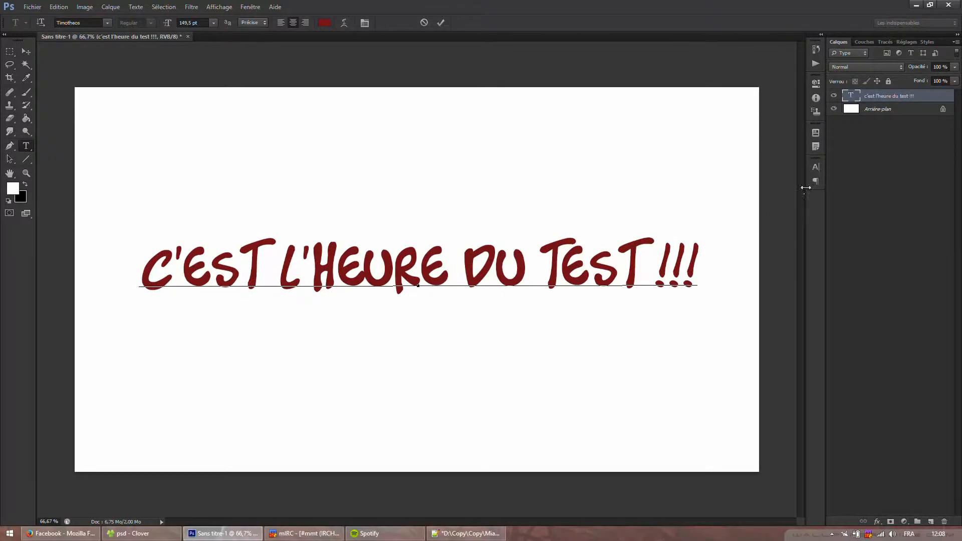
{"action": "left_click", "coordinate": [441, 23]}
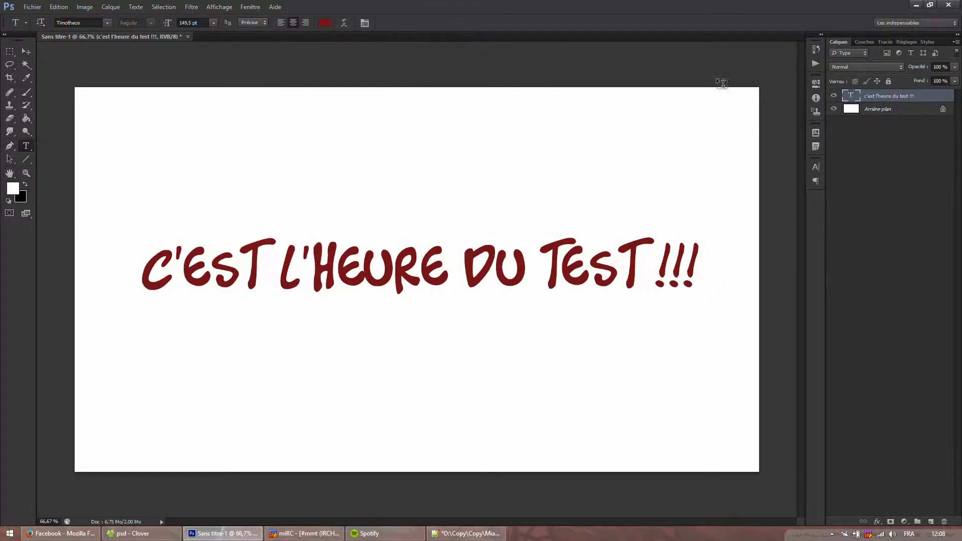
Open the text layer's blending options clear of the text, and switch Biseautage & estampage on and off as a preview
{"action": "right_click", "coordinate": [902, 98]}
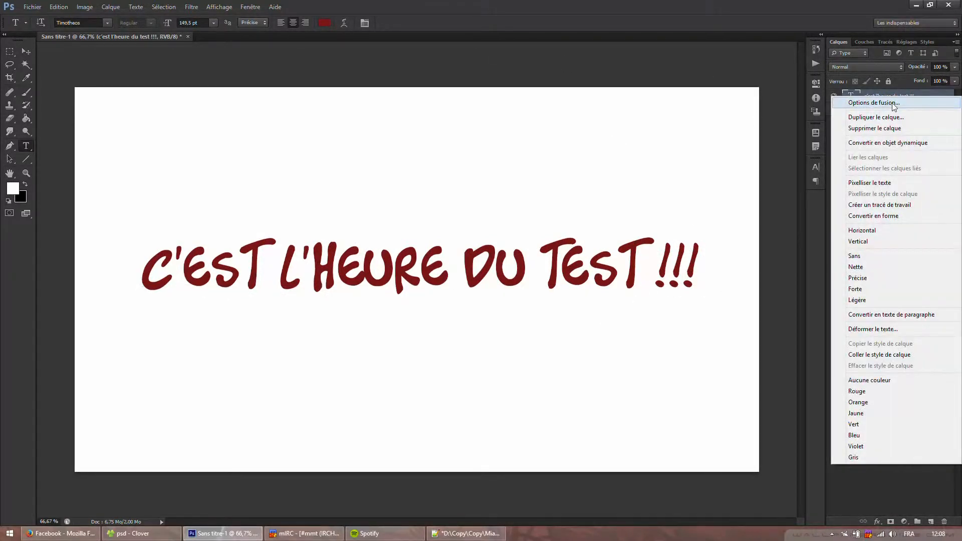
{"action": "left_click", "coordinate": [875, 103]}
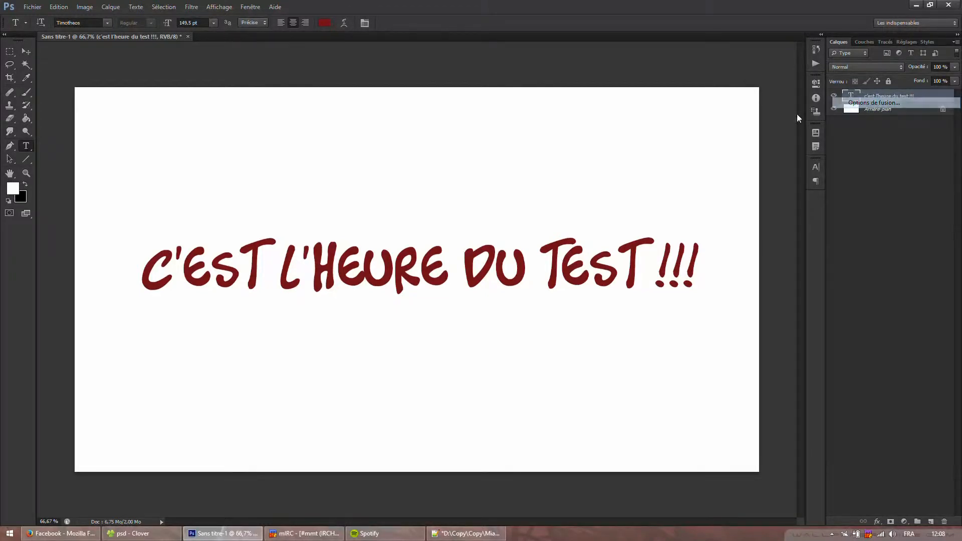
{"action": "left_click_drag", "start_coordinate": [352, 256], "coordinate": [783, 294]}
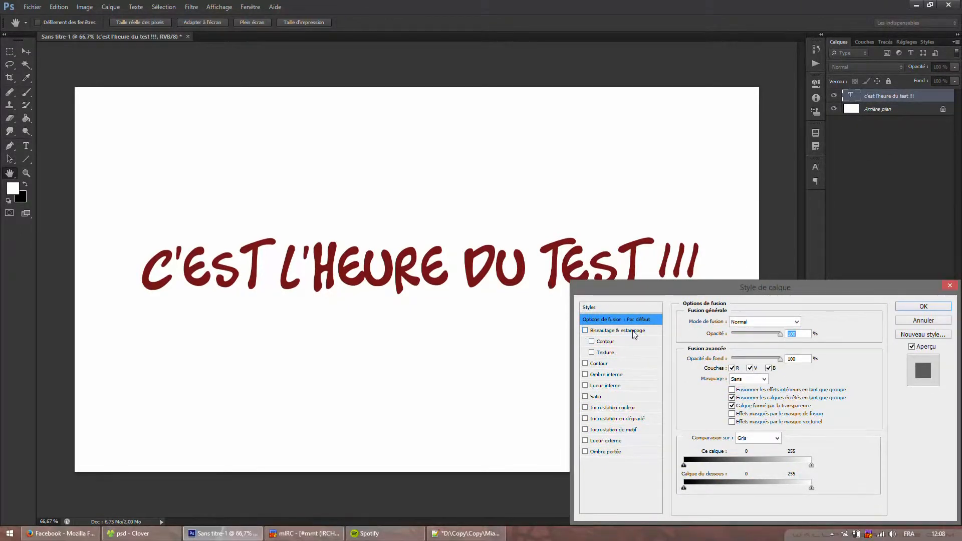
{"action": "left_click", "coordinate": [585, 330]}
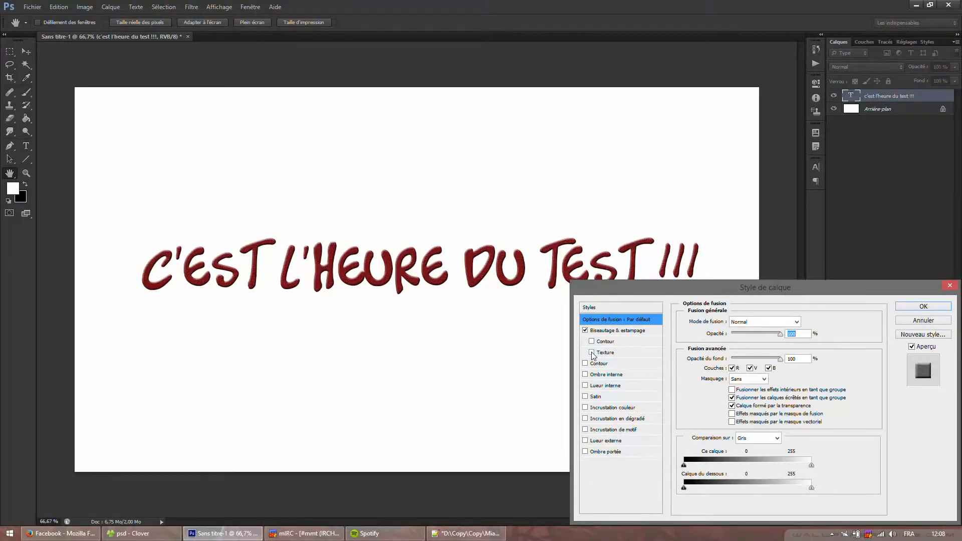
{"action": "left_click", "coordinate": [585, 331]}
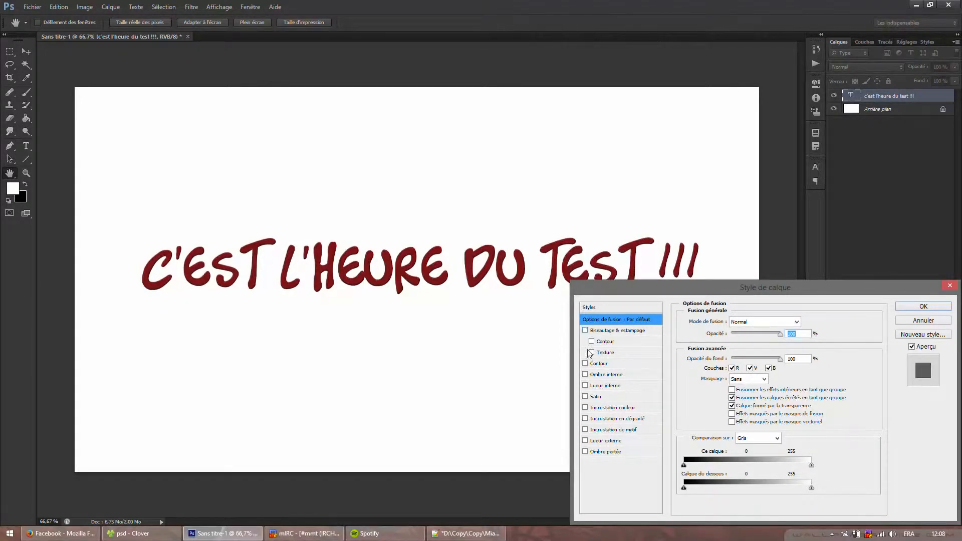
Enable the Contour layer effect, try white as its colour, and set the colour to black
{"action": "left_click", "coordinate": [620, 364]}
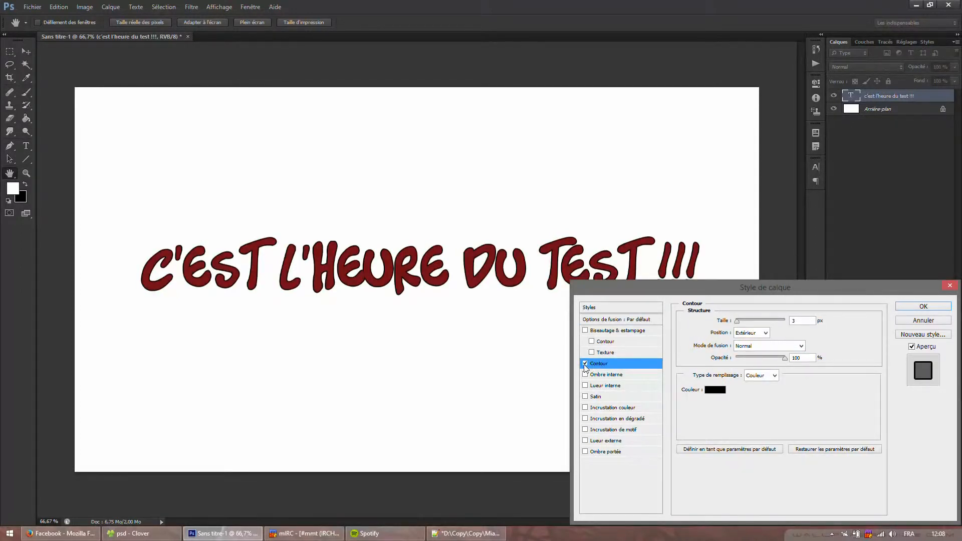
{"action": "left_click", "coordinate": [715, 390]}
{"action": "left_click", "coordinate": [49, 337]}
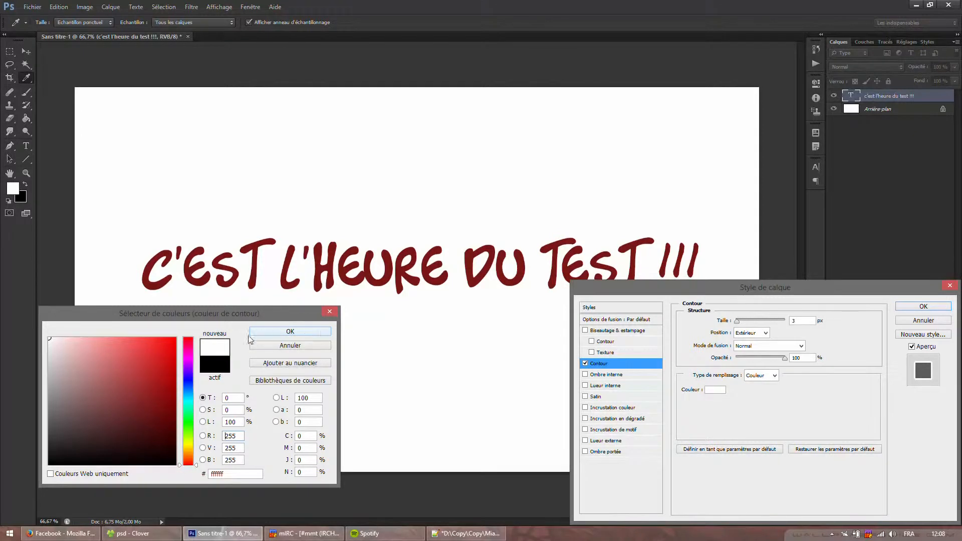
{"action": "left_click_drag", "start_coordinate": [113, 377], "coordinate": [176, 465]}
{"action": "left_click", "coordinate": [290, 334]}
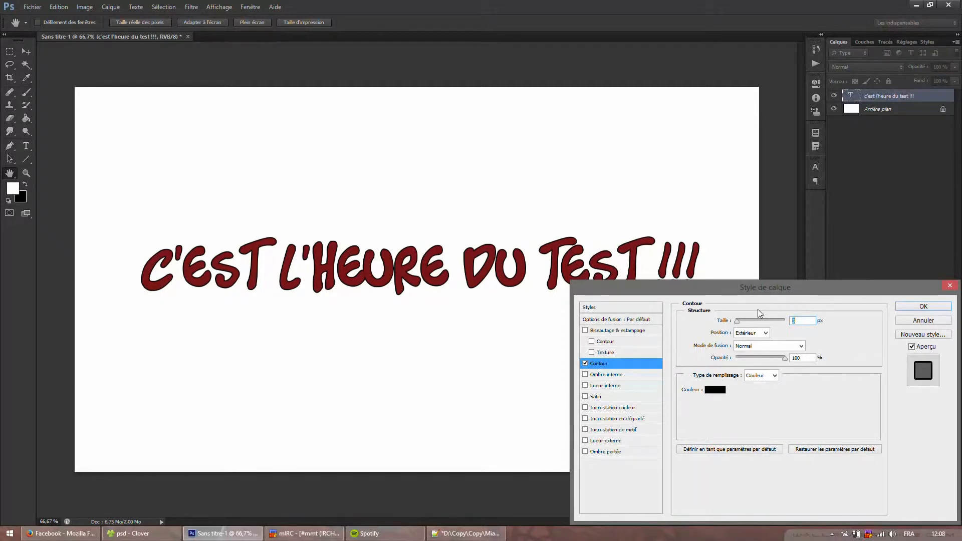
Set the Contour size to 14 px, and try a lower opacity before restoring it to 100%
{"action": "scroll", "coordinate": [777, 376], "scroll_direction": "up", "scroll_amount": 15}
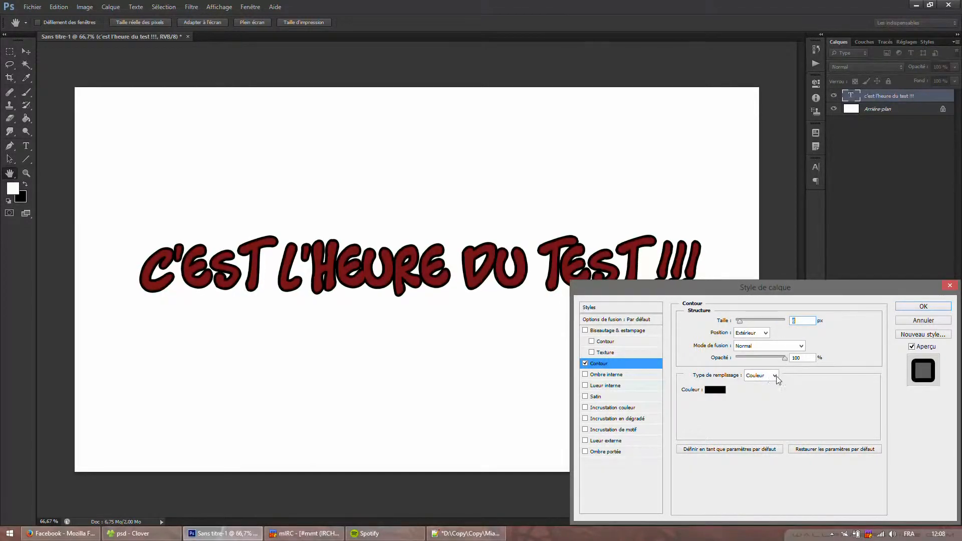
{"action": "scroll", "coordinate": [773, 382], "scroll_direction": "down", "scroll_amount": 8}
{"action": "scroll", "coordinate": [772, 384], "scroll_direction": "up", "scroll_amount": 4}
{"action": "left_click_drag", "start_coordinate": [770, 359], "coordinate": [835, 363]}
Try the Intérieur and Centre positions for the Contour, and set the position back to Extérieur
{"action": "left_click", "coordinate": [765, 333]}
{"action": "left_click", "coordinate": [752, 348]}
{"action": "left_click", "coordinate": [765, 333]}
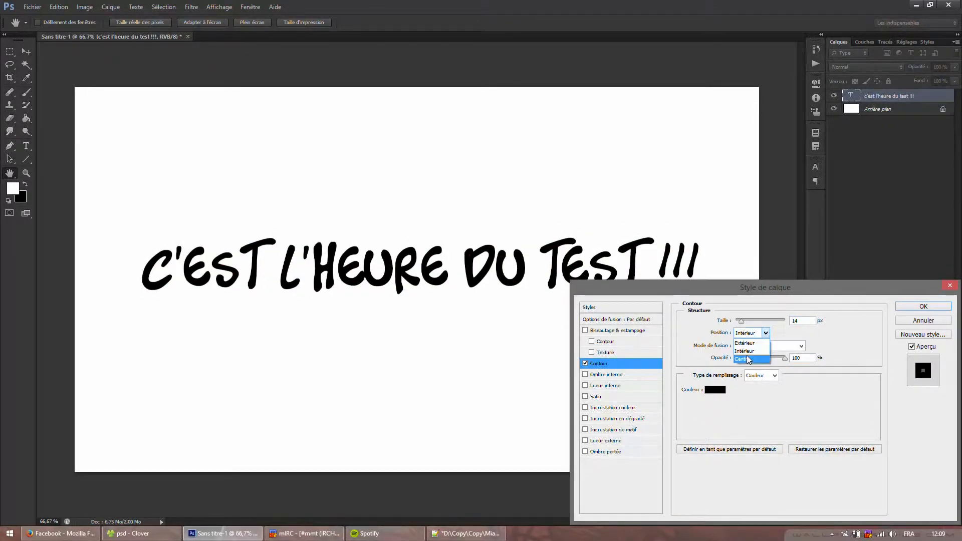
{"action": "left_click", "coordinate": [746, 359]}
{"action": "left_click", "coordinate": [751, 332]}
{"action": "left_click", "coordinate": [746, 343]}
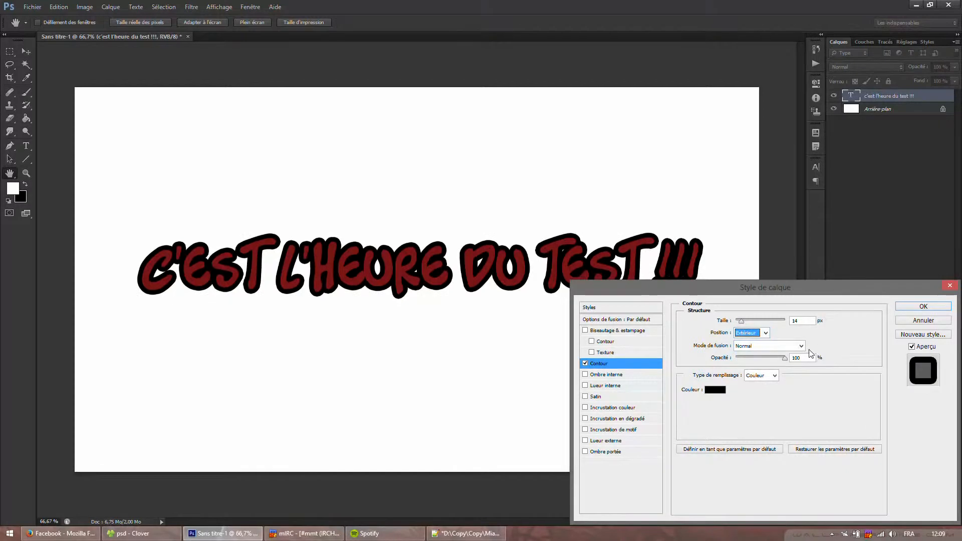
Try the Produit blend mode on the Contour, restore Normal, and disable the Contour effect
{"action": "left_click", "coordinate": [801, 345]}
{"action": "left_click", "coordinate": [760, 120]}
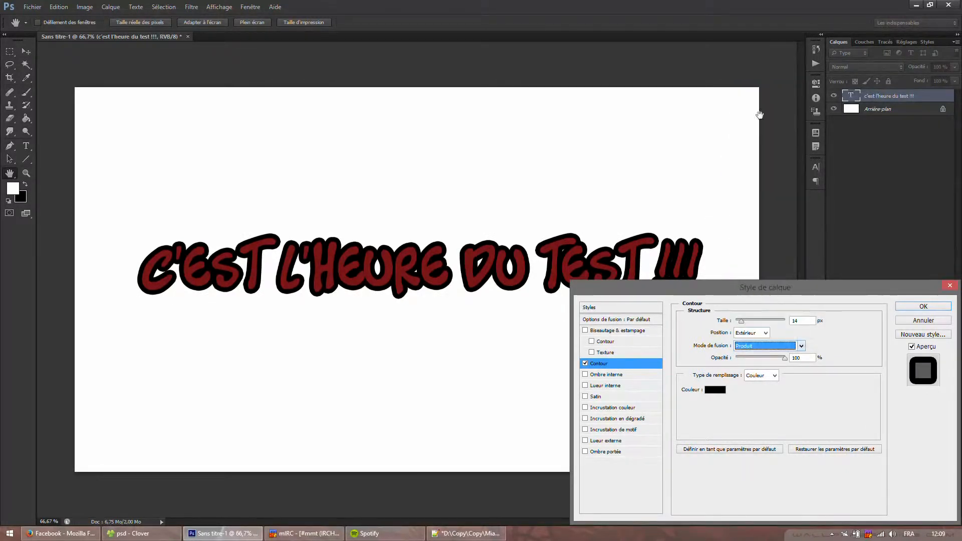
{"action": "left_click", "coordinate": [801, 346]}
{"action": "left_click", "coordinate": [744, 89]}
{"action": "left_click", "coordinate": [801, 345]}
{"action": "left_click", "coordinate": [743, 96]}
{"action": "left_click", "coordinate": [796, 346]}
{"action": "left_click", "coordinate": [749, 87]}
{"action": "left_click", "coordinate": [586, 364]}
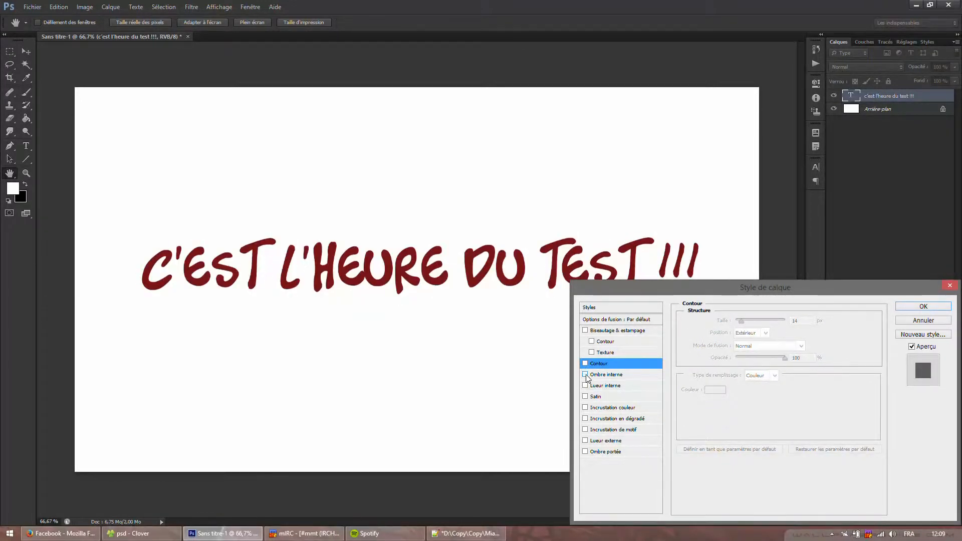
Enable the Ombre interne effect on the text layer and increase its size
{"action": "left_click", "coordinate": [585, 374]}
{"action": "left_click", "coordinate": [797, 387]}
{"action": "scroll", "coordinate": [796, 387], "scroll_direction": "up", "scroll_amount": 16}
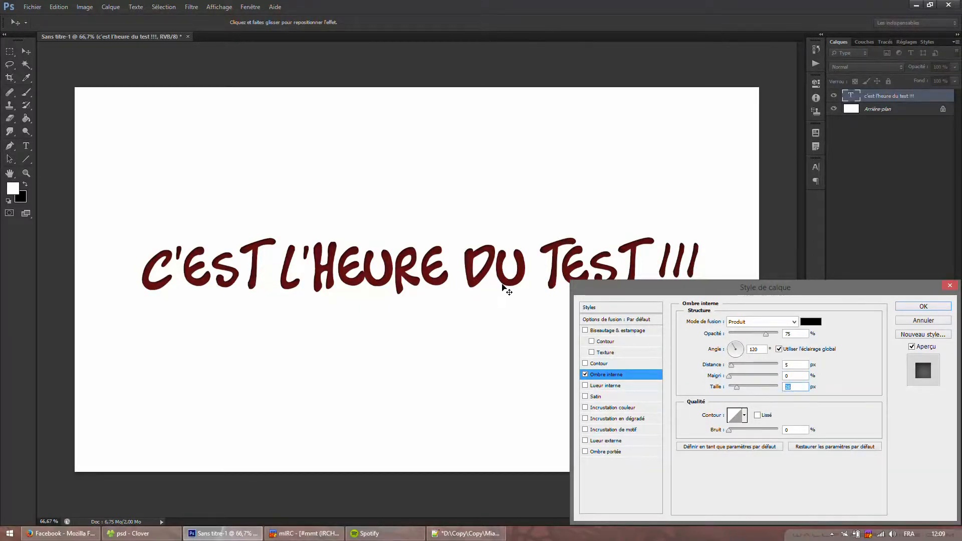
Try Ombre interne with 13 px distance, 49 % Maigri, 8 px size and 100 % opacity, and disable the effect
{"action": "scroll", "coordinate": [802, 382], "scroll_direction": "down", "scroll_amount": 3}
{"action": "left_click_drag", "start_coordinate": [735, 385], "coordinate": [758, 382]}
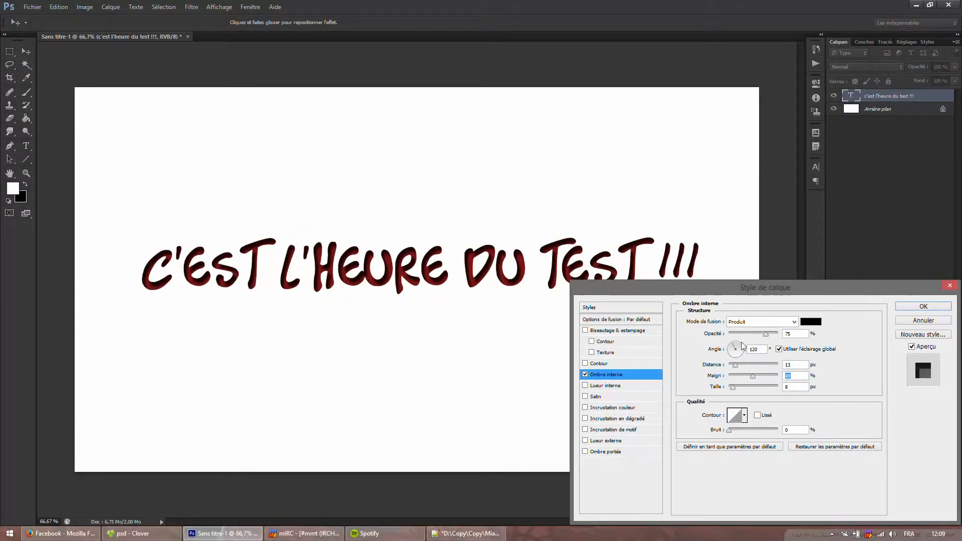
{"action": "left_click_drag", "start_coordinate": [766, 334], "coordinate": [782, 334]}
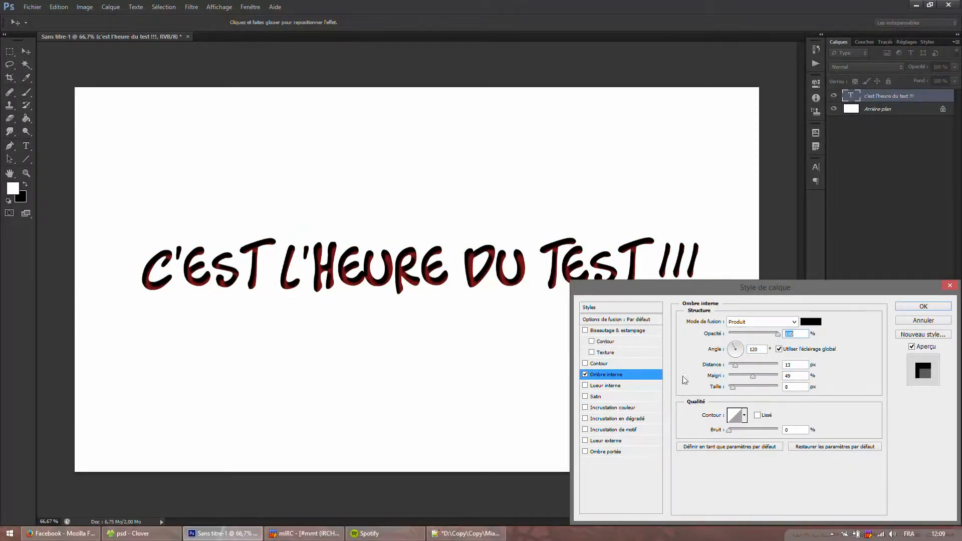
{"action": "left_click_drag", "start_coordinate": [650, 294], "coordinate": [650, 269]}
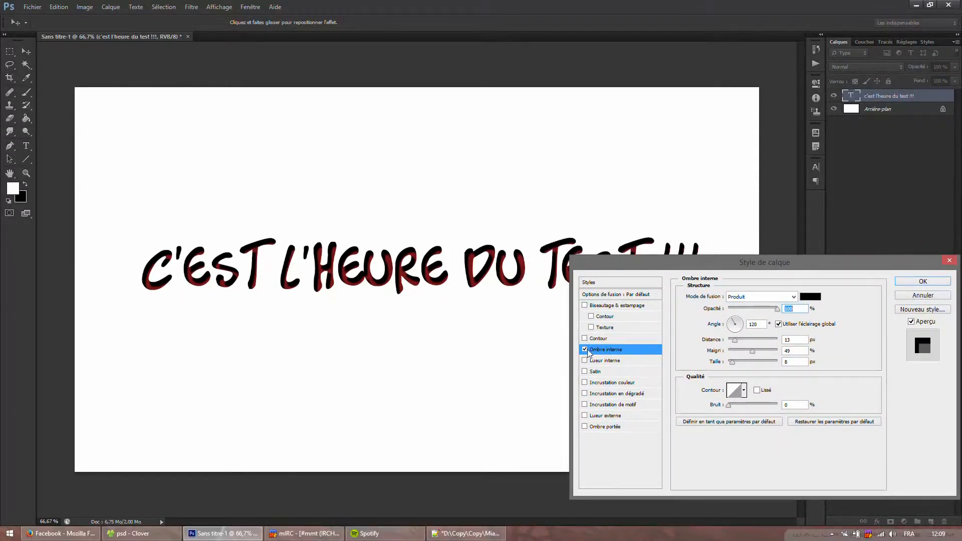
{"action": "left_click", "coordinate": [585, 350]}
{"action": "left_click", "coordinate": [585, 361]}
{"action": "left_click", "coordinate": [611, 361]}
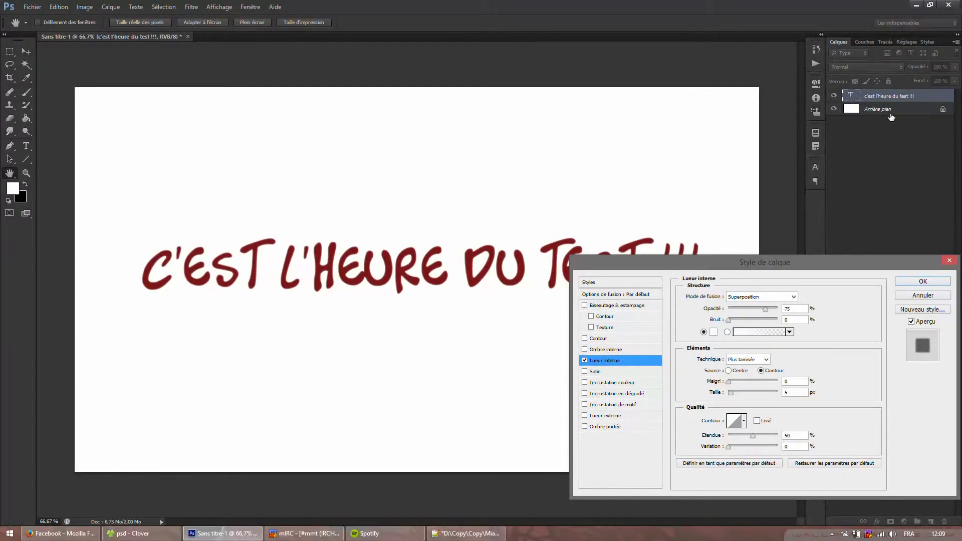
{"action": "left_click", "coordinate": [925, 282]}
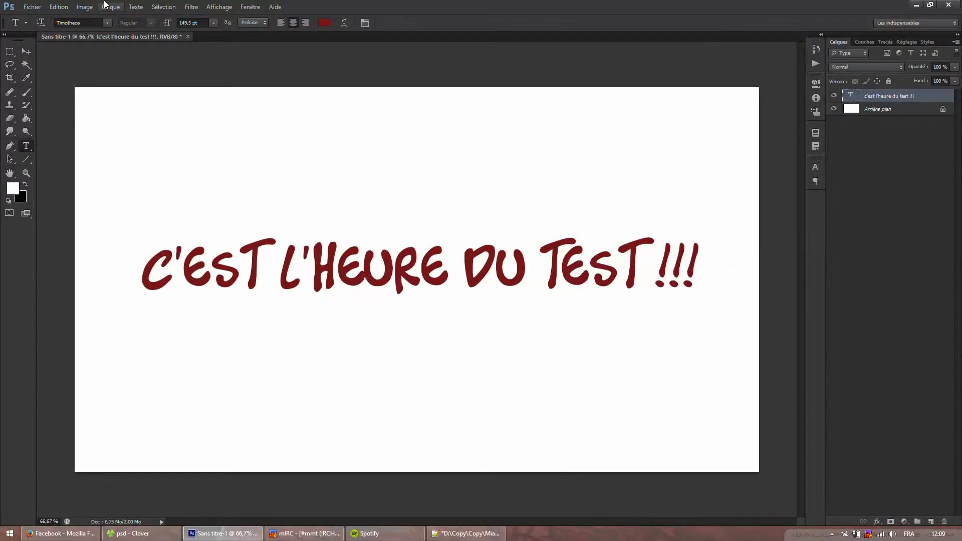
Create a new empty layer above the text layer
{"action": "left_click", "coordinate": [116, 6]}
{"action": "mouse_move", "coordinate": [120, 20]}
{"action": "left_click", "coordinate": [258, 18]}
{"action": "left_click", "coordinate": [595, 171]}
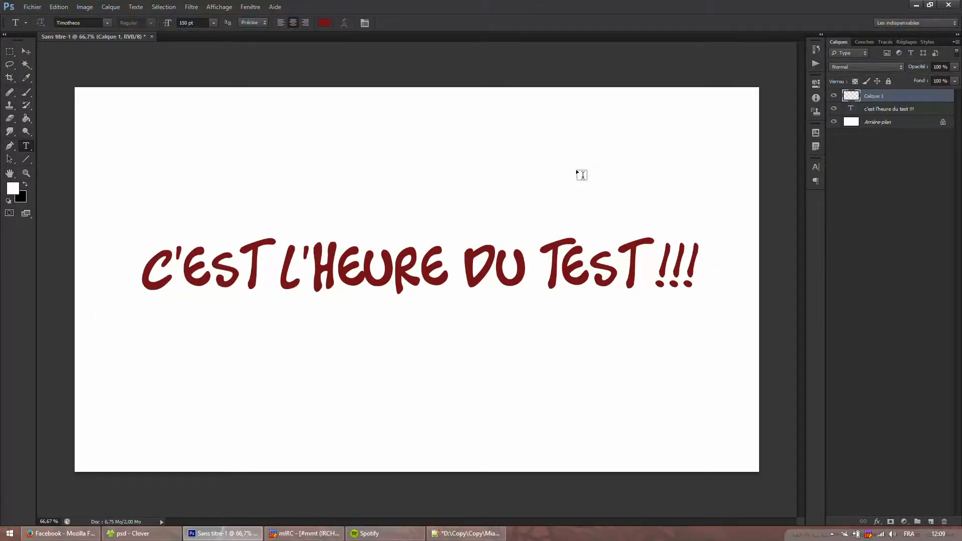
Paint the new layer entirely black with a 5000 px brush, and move it below the text layer
{"action": "left_click", "coordinate": [25, 185]}
{"action": "left_click", "coordinate": [26, 93]}
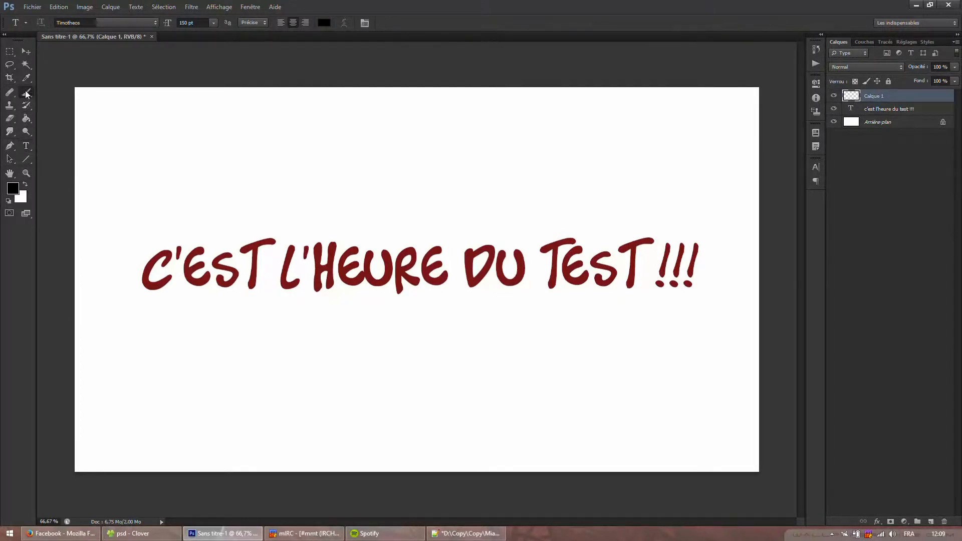
{"action": "right_click", "coordinate": [283, 184]}
{"action": "left_click_drag", "start_coordinate": [321, 208], "coordinate": [402, 211]}
{"action": "left_click", "coordinate": [166, 121]}
{"action": "left_click", "coordinate": [431, 331]}
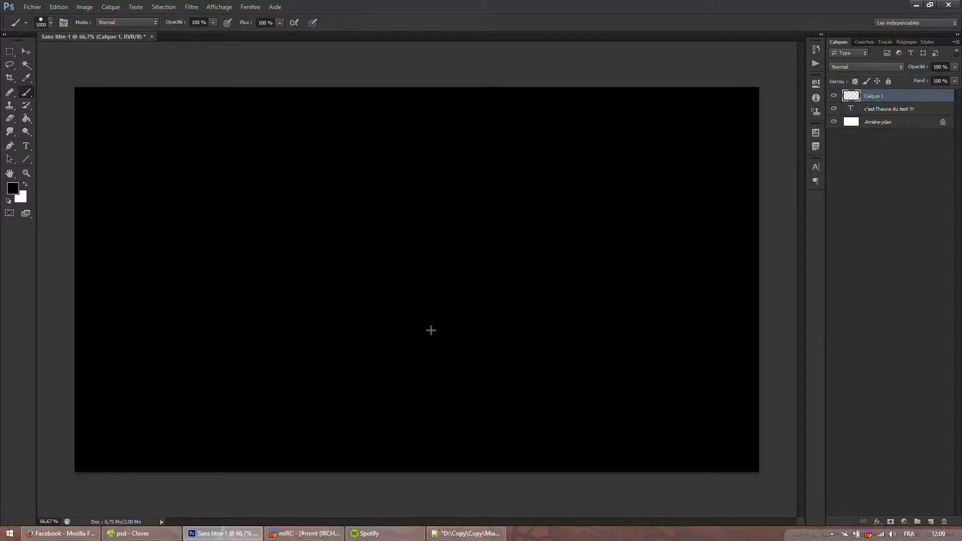
{"action": "left_click_drag", "start_coordinate": [868, 102], "coordinate": [878, 115]}
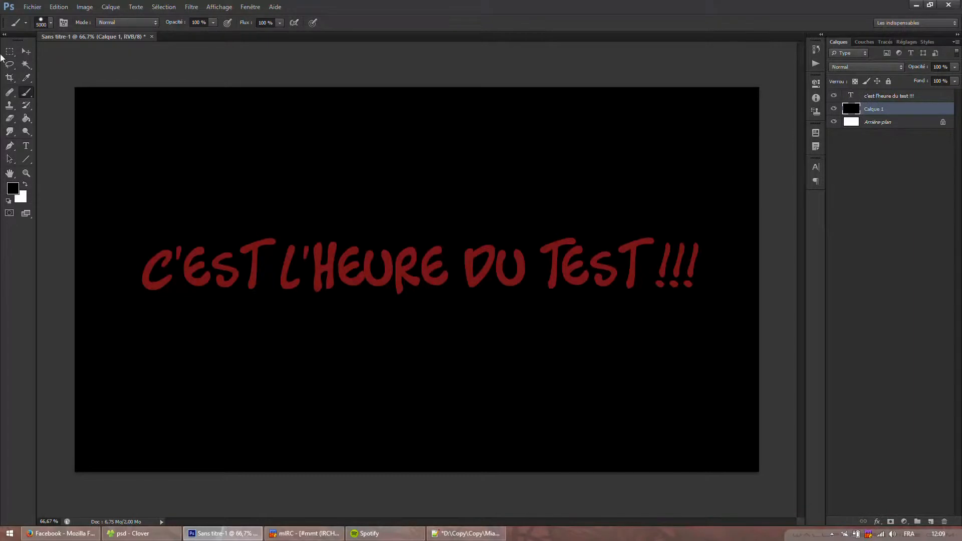
Reopen the text layer's blending options, enable the Lueur interne effect and show its settings
{"action": "left_click", "coordinate": [9, 51]}
{"action": "right_click", "coordinate": [889, 114]}
{"action": "left_click", "coordinate": [852, 116]}
{"action": "left_click", "coordinate": [940, 296]}
{"action": "right_click", "coordinate": [888, 96]}
{"action": "left_click", "coordinate": [863, 103]}
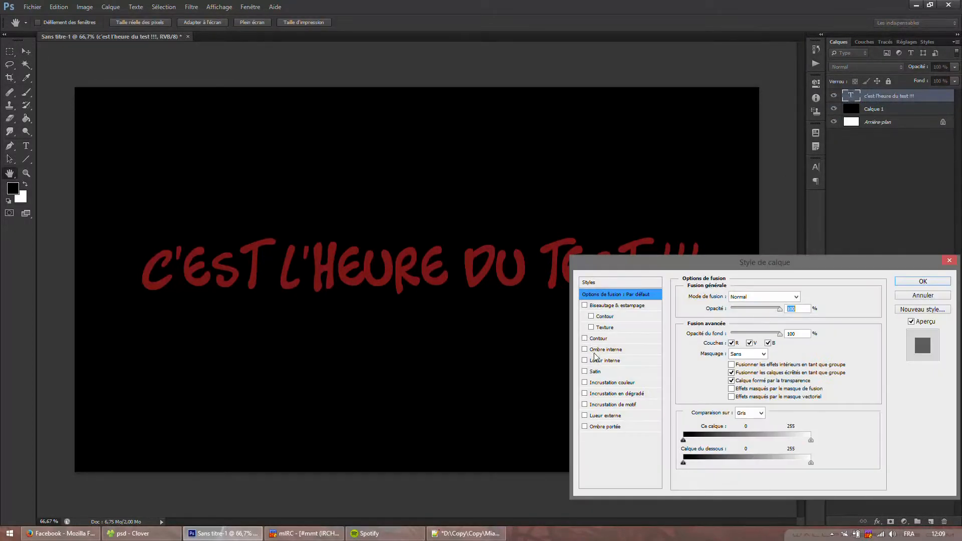
{"action": "left_click", "coordinate": [584, 361]}
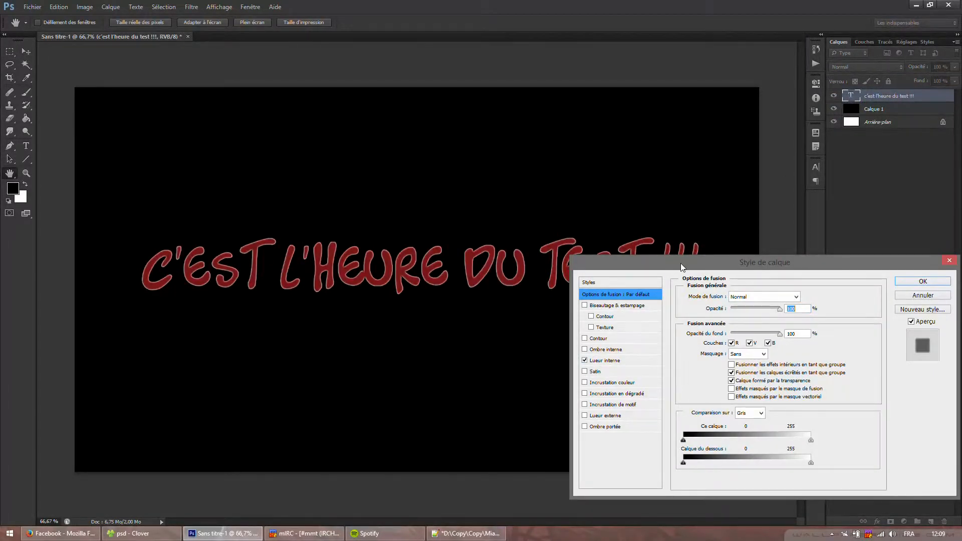
{"action": "left_click_drag", "start_coordinate": [683, 264], "coordinate": [585, 340]}
{"action": "left_click", "coordinate": [519, 439]}
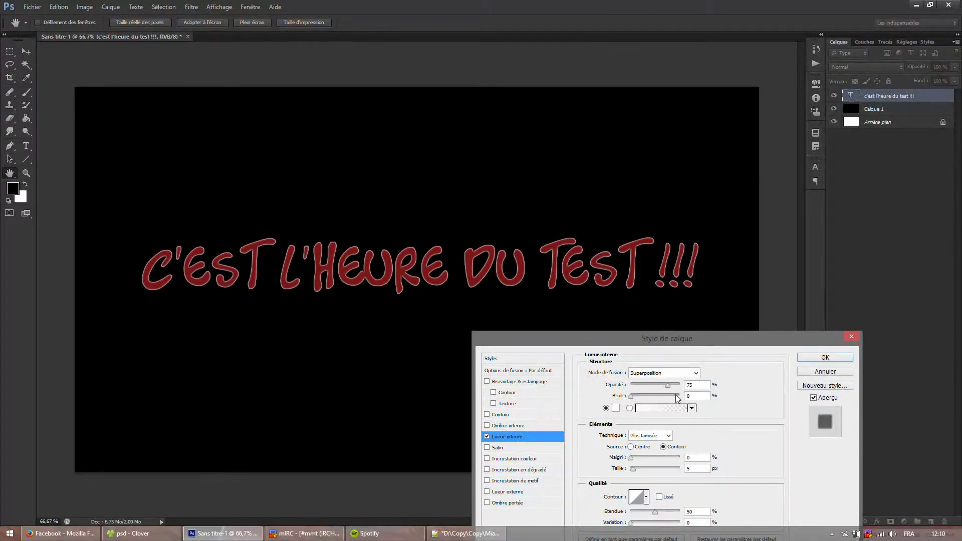
Set the Lueur interne opacity to 100 % and its size to 6 px
{"action": "left_click_drag", "start_coordinate": [677, 389], "coordinate": [686, 390]}
{"action": "left_click_drag", "start_coordinate": [666, 335], "coordinate": [732, 261]}
{"action": "double_click", "coordinate": [758, 394]}
{"action": "scroll", "coordinate": [759, 398], "scroll_direction": "up", "scroll_amount": 5}
{"action": "scroll", "coordinate": [759, 397], "scroll_direction": "down", "scroll_amount": 1}
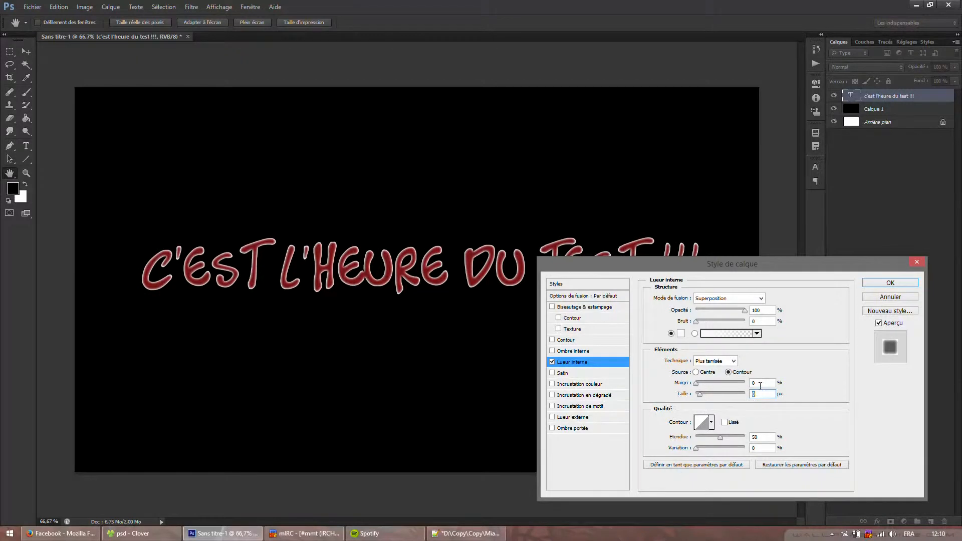
{"action": "key", "text": "shift+Up"}
{"action": "key", "text": "shift+Up"}
{"action": "key", "text": "Down"}
Try a higher Maigri value on the Lueur interne, restore it to 0 %, and set the source to Centre
{"action": "left_click", "coordinate": [728, 387]}
{"action": "left_click_drag", "start_coordinate": [729, 389], "coordinate": [693, 387]}
{"action": "left_click", "coordinate": [697, 373]}
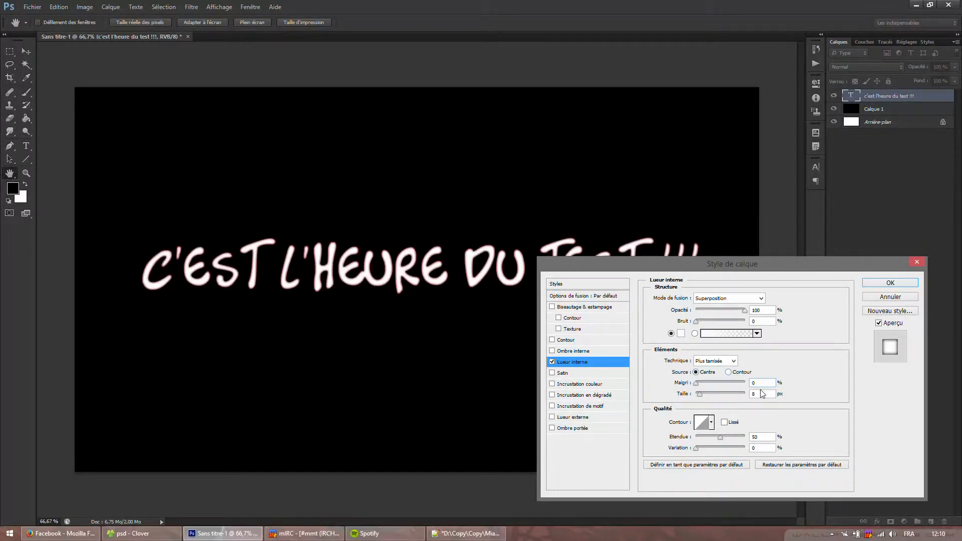
Increase the Lueur interne size to 24 px
{"action": "left_click", "coordinate": [761, 393]}
{"action": "key", "text": "Down"}
{"action": "key", "text": "Down"}
{"action": "key", "text": "Down"}
{"action": "key", "text": "Down"}
{"action": "key", "text": "Down"}
{"action": "key", "text": "Down"}
{"action": "scroll", "coordinate": [771, 397], "scroll_direction": "up", "scroll_amount": 20}
{"action": "scroll", "coordinate": [767, 394], "scroll_direction": "up", "scroll_amount": 1}
Compare the Contour and Centre glow sources and check the technique options, keeping Centre and Plus tamisée
{"action": "left_click", "coordinate": [728, 372]}
{"action": "left_click", "coordinate": [711, 372]}
{"action": "left_click", "coordinate": [722, 361]}
{"action": "left_click", "coordinate": [725, 371]}
{"action": "left_click", "coordinate": [721, 360]}
{"action": "left_click", "coordinate": [709, 369]}
Switch the Lueur interne from a solid colour to a gradient, and set its Etendue to 62 %
{"action": "left_click", "coordinate": [694, 333]}
{"action": "left_click", "coordinate": [757, 334]}
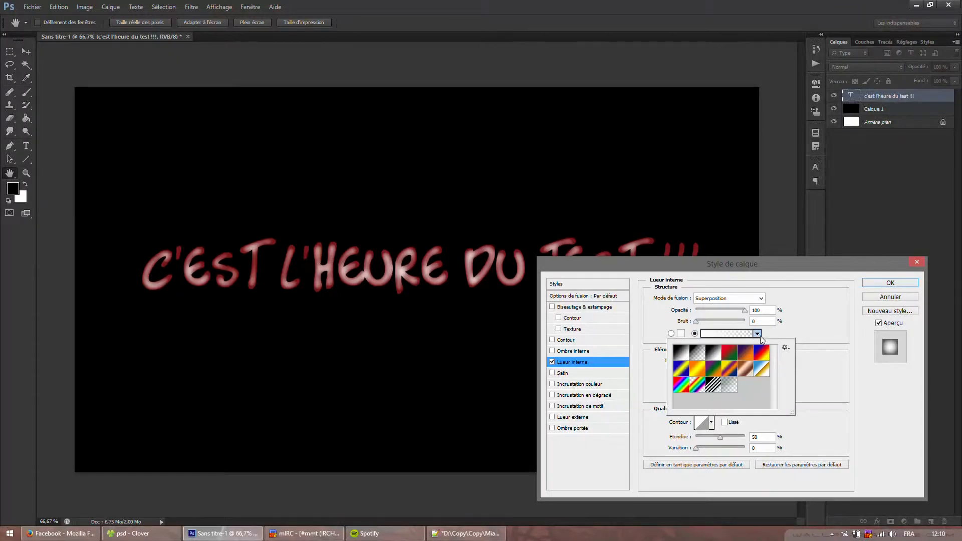
{"action": "left_click", "coordinate": [798, 334]}
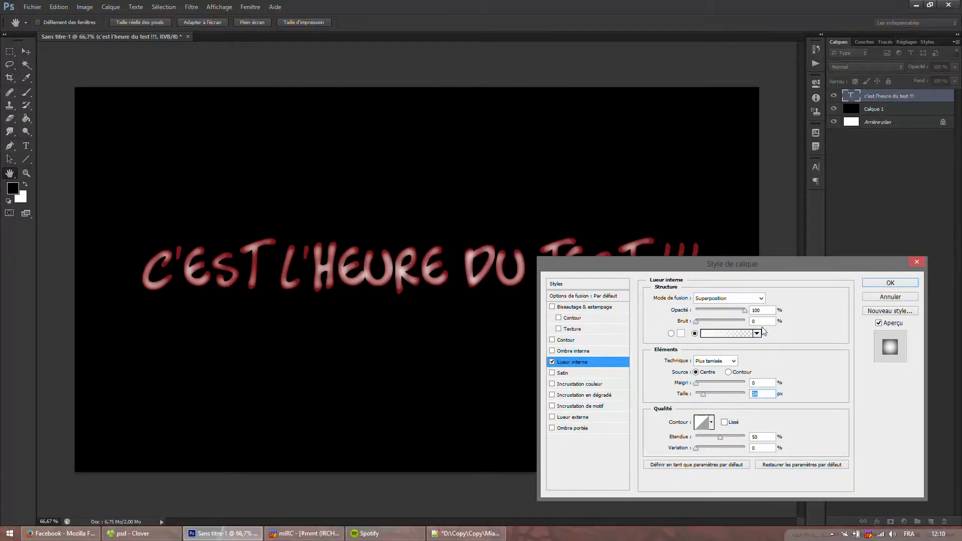
{"action": "left_click_drag", "start_coordinate": [720, 437], "coordinate": [748, 441]}
{"action": "left_click_drag", "start_coordinate": [690, 450], "coordinate": [725, 438]}
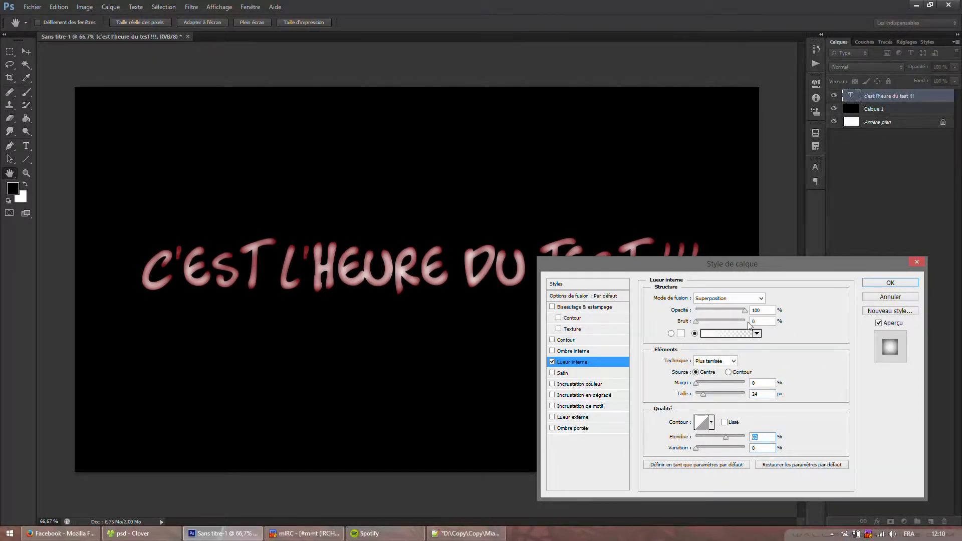
Set the Lueur interne blend mode to Normal, and disable the effect
{"action": "left_click", "coordinate": [761, 299]}
{"action": "left_click", "coordinate": [717, 40]}
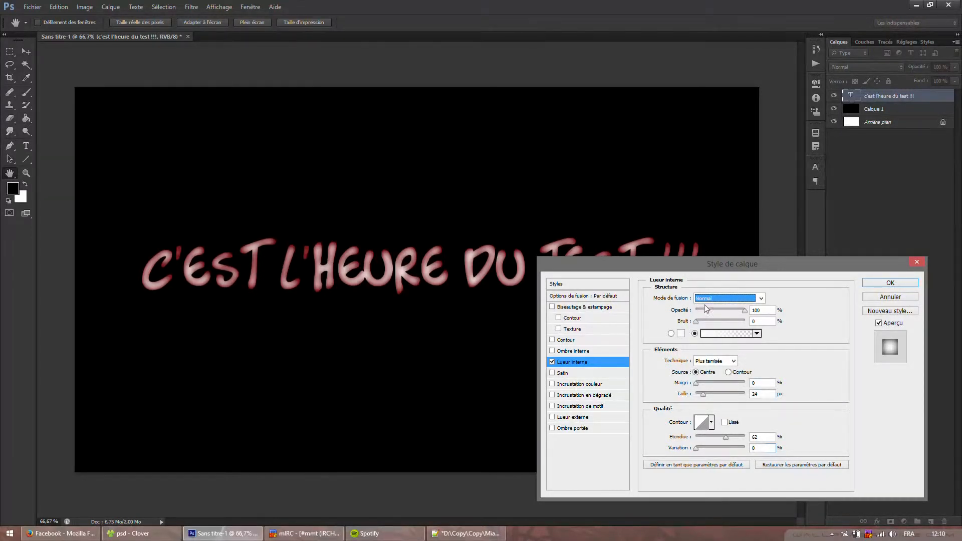
{"action": "left_click", "coordinate": [552, 363]}
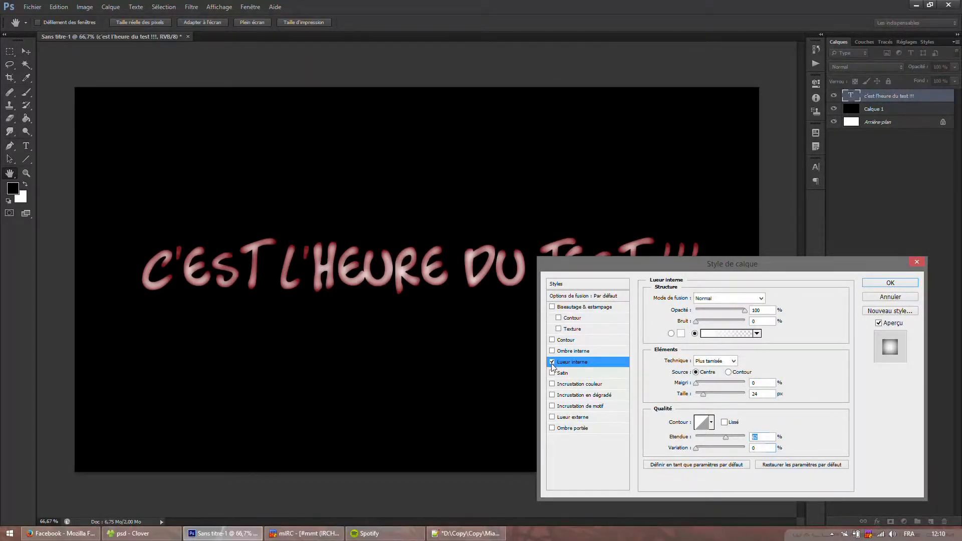
Try the Satin and Incrustation couleur effects one after the other on the text, disabling each
{"action": "left_click", "coordinate": [553, 373]}
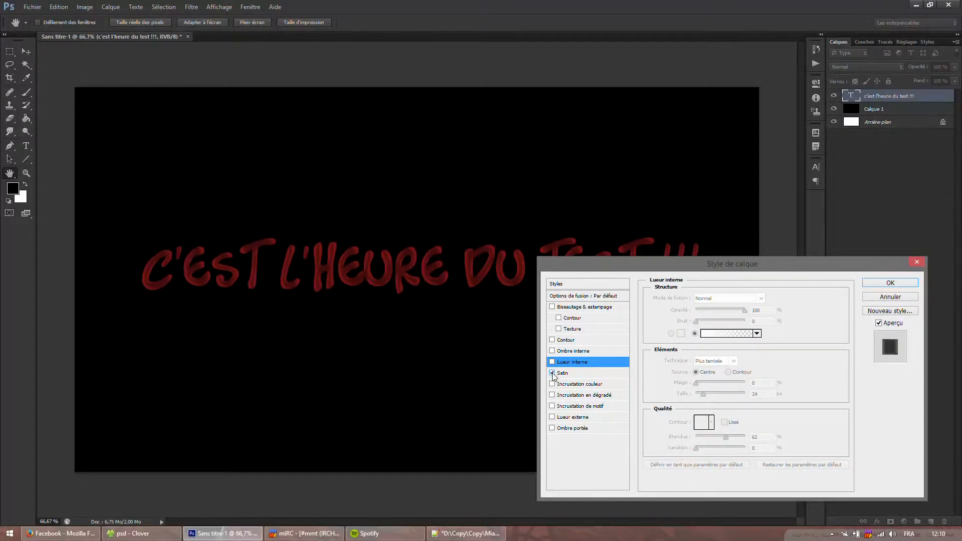
{"action": "left_click", "coordinate": [552, 373]}
{"action": "left_click", "coordinate": [553, 385]}
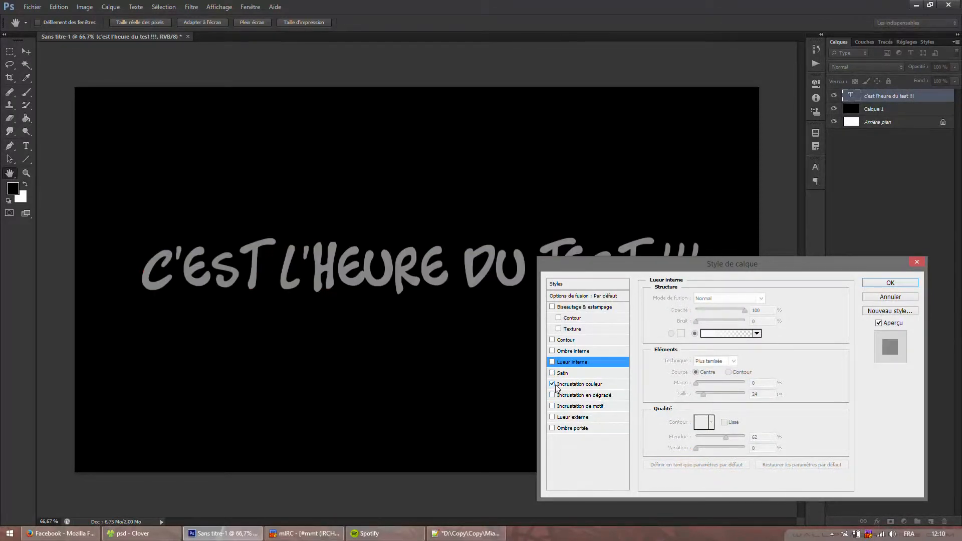
{"action": "left_click", "coordinate": [571, 386]}
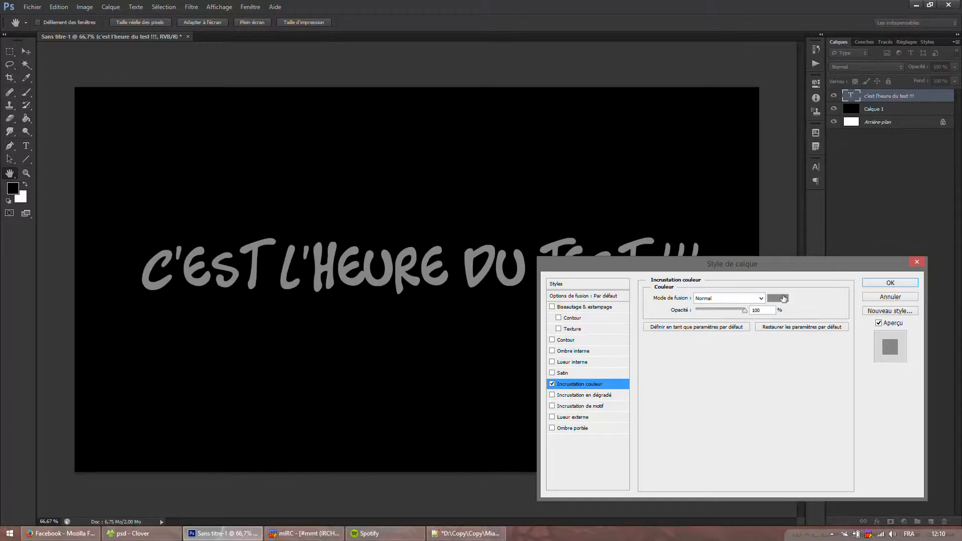
{"action": "left_click", "coordinate": [760, 299]}
{"action": "left_click", "coordinate": [760, 297]}
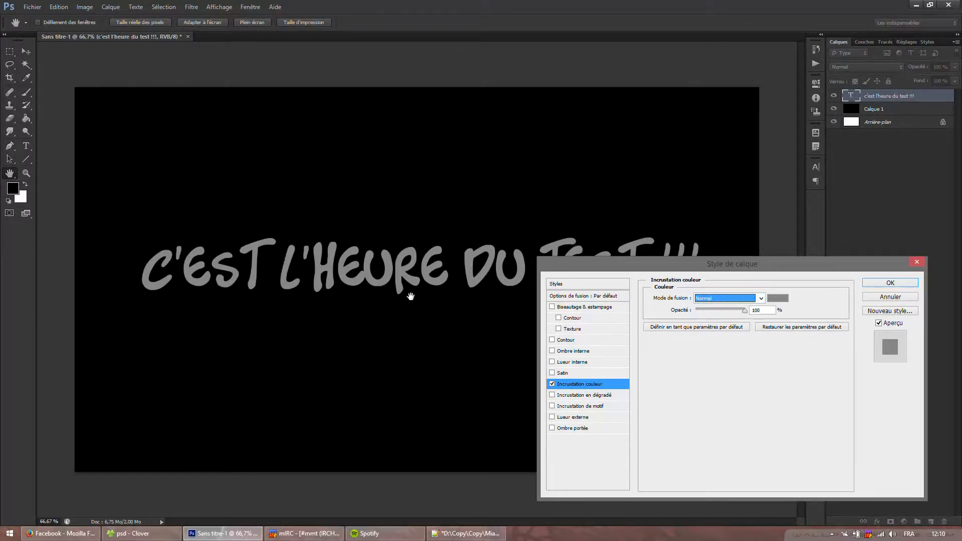
{"action": "left_click", "coordinate": [552, 384]}
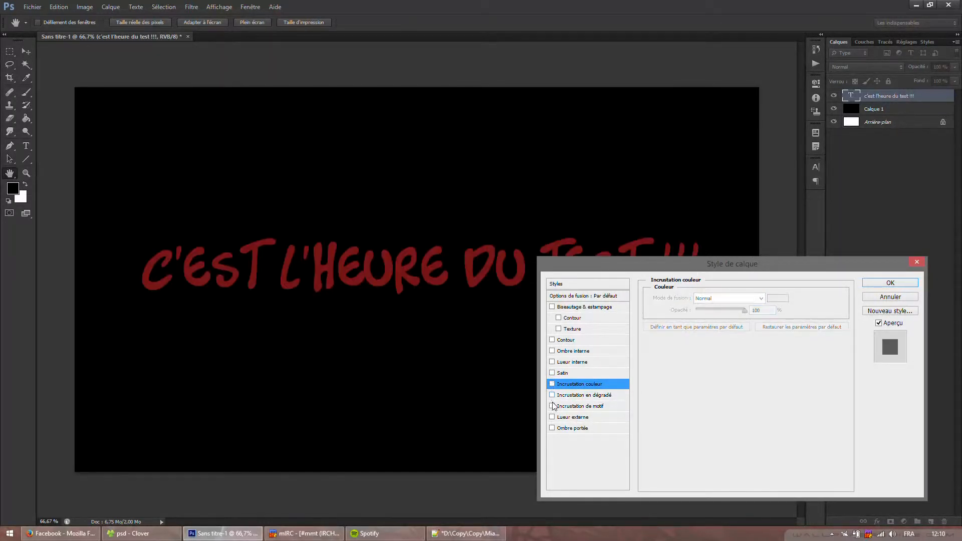
Enable the Incrustation en dégradé effect on the text layer and set its angle to 135°
{"action": "left_click", "coordinate": [566, 395]}
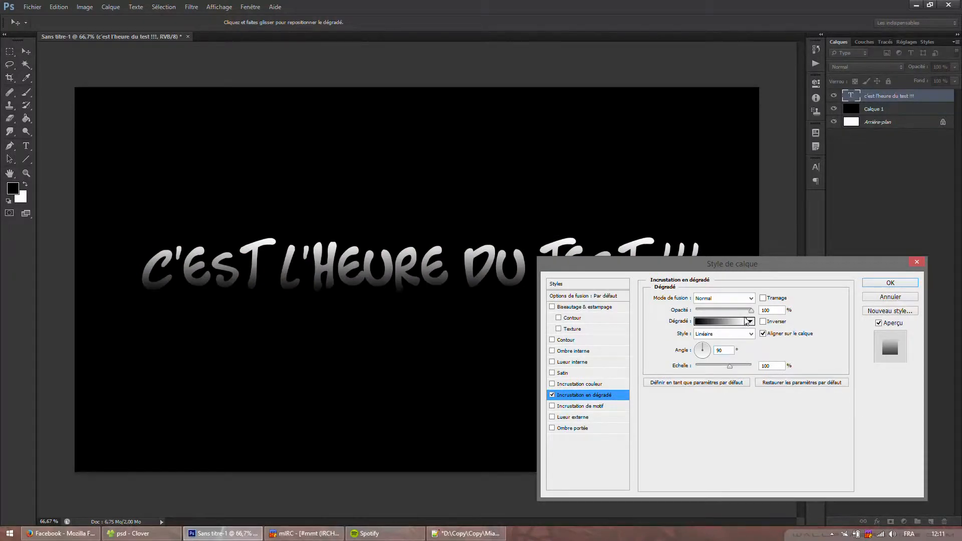
{"action": "left_click_drag", "start_coordinate": [700, 348], "coordinate": [702, 351]}
Edit the overlay gradient, adding an opacity stop at 49 % and a dark red (761f1f) colour stop at 50 %
{"action": "left_click", "coordinate": [743, 322]}
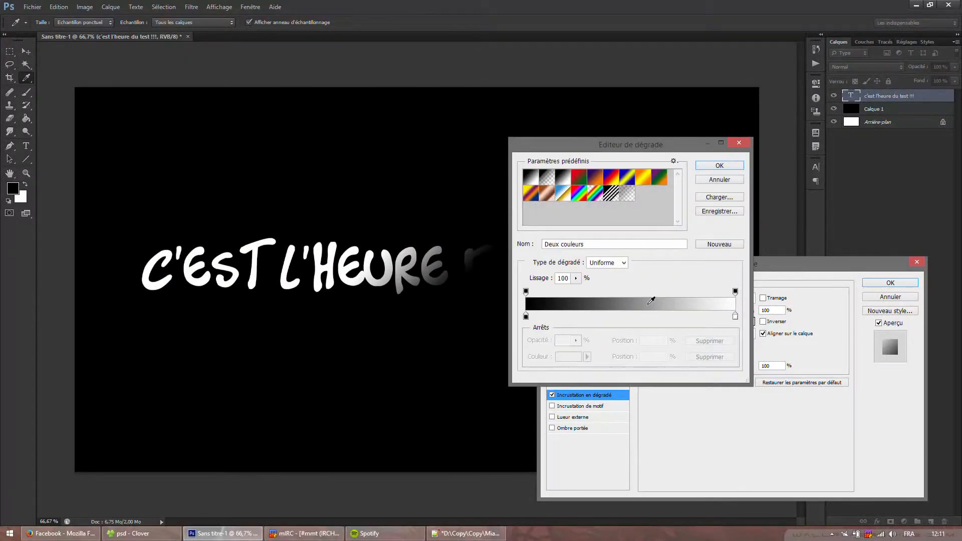
{"action": "left_click", "coordinate": [630, 292]}
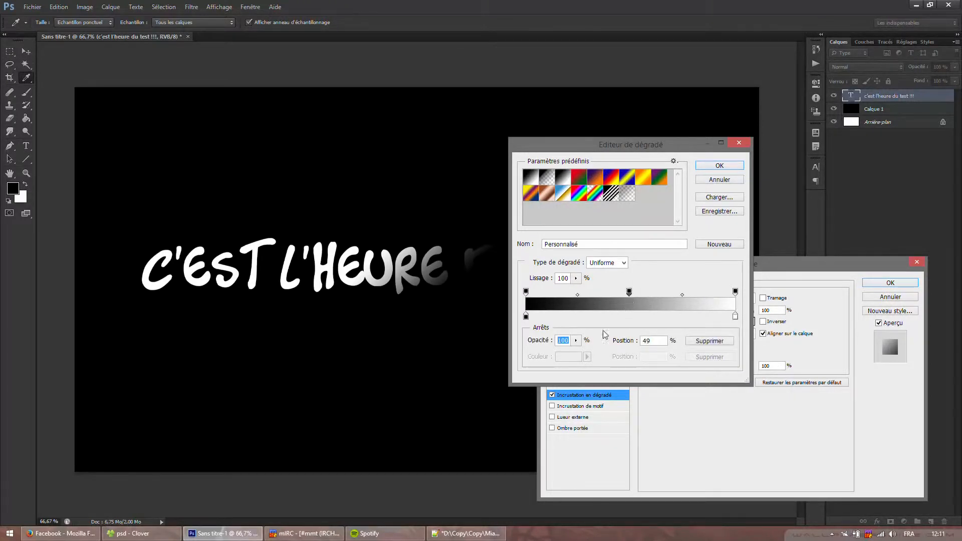
{"action": "left_click", "coordinate": [629, 315]}
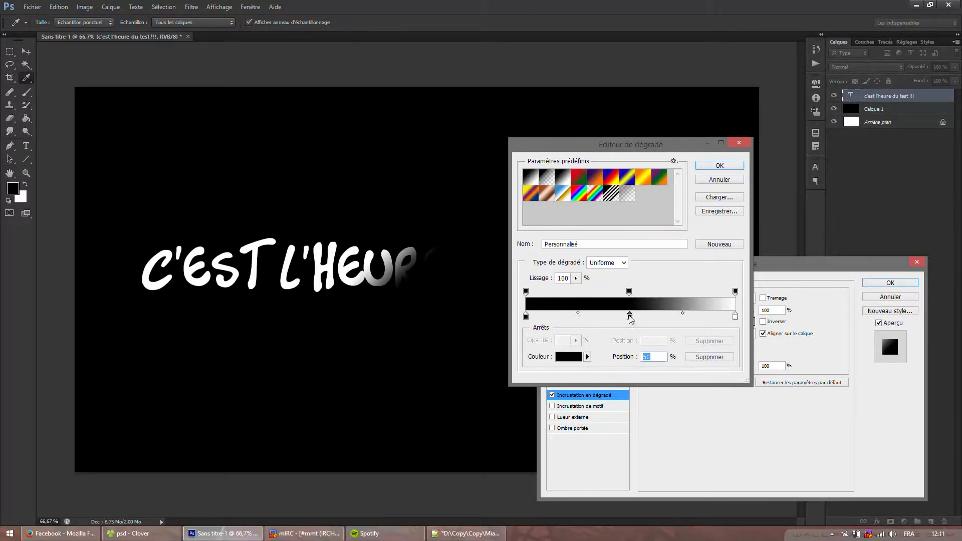
{"action": "left_click", "coordinate": [568, 356]}
{"action": "left_click", "coordinate": [120, 417]}
{"action": "left_click", "coordinate": [143, 406]}
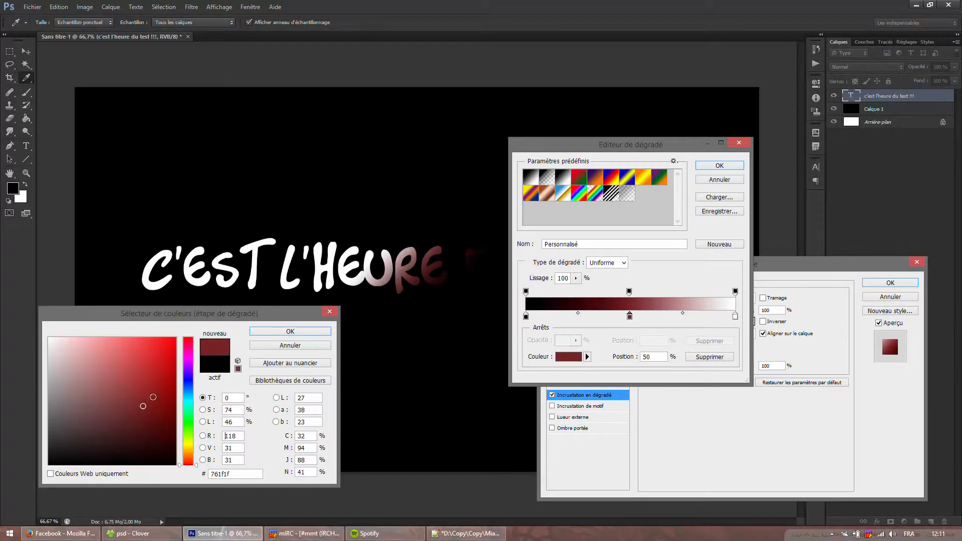
{"action": "left_click", "coordinate": [290, 331]}
Change the gradient's end colour stop at 100 % to green (028d30)
{"action": "left_click", "coordinate": [735, 316]}
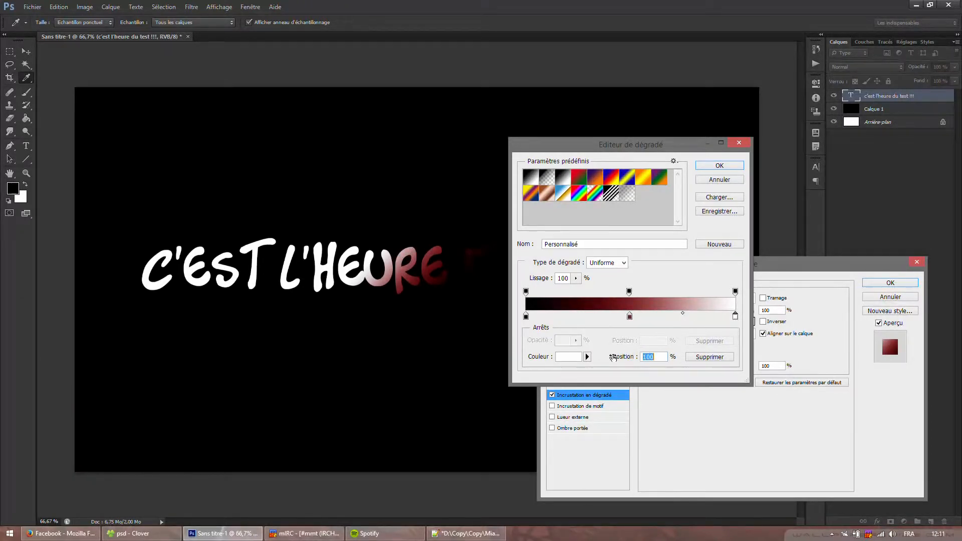
{"action": "left_click", "coordinate": [569, 356]}
{"action": "left_click", "coordinate": [188, 416]}
{"action": "left_click", "coordinate": [175, 394]}
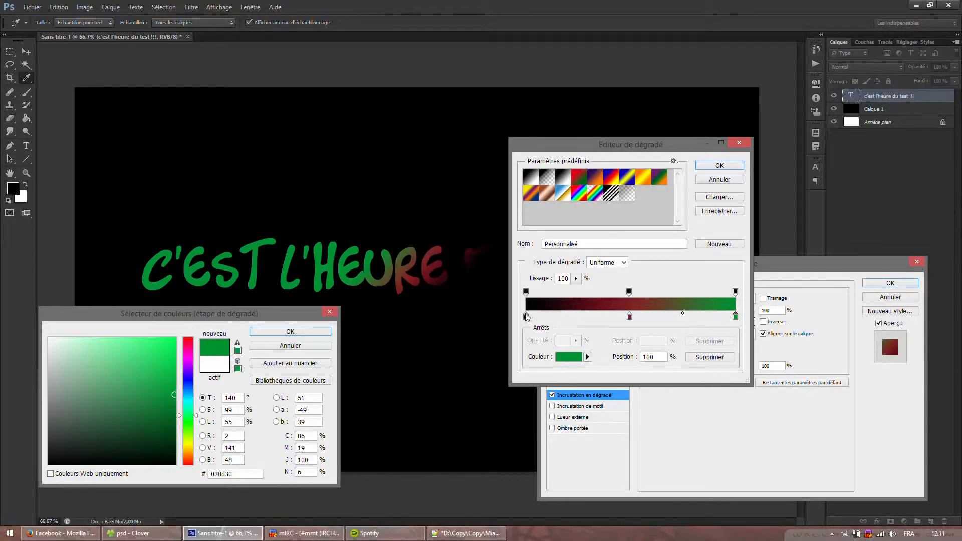
{"action": "left_click", "coordinate": [326, 332]}
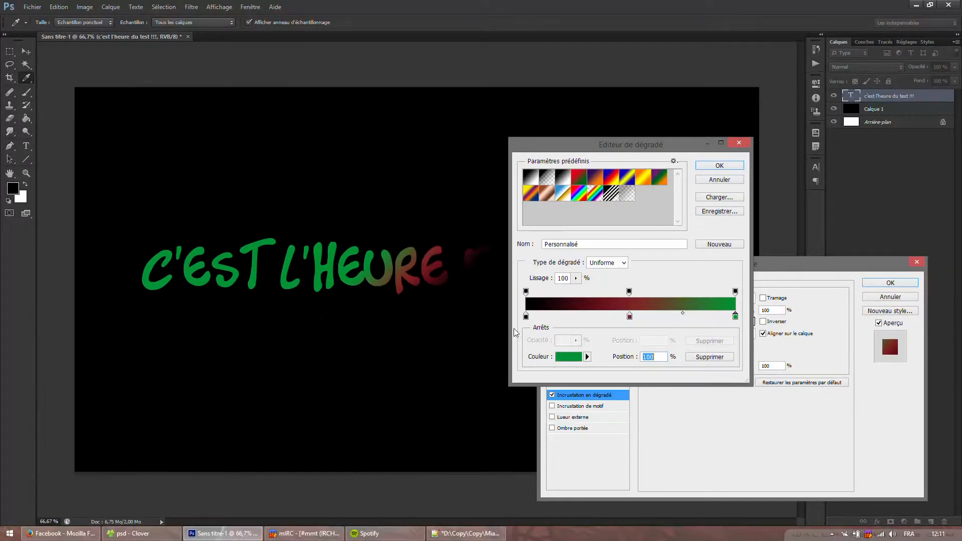
Change the gradient's starting colour stop at 0 % to blue (053290), and apply the custom gradient
{"action": "left_click", "coordinate": [526, 316]}
{"action": "left_click", "coordinate": [571, 357]}
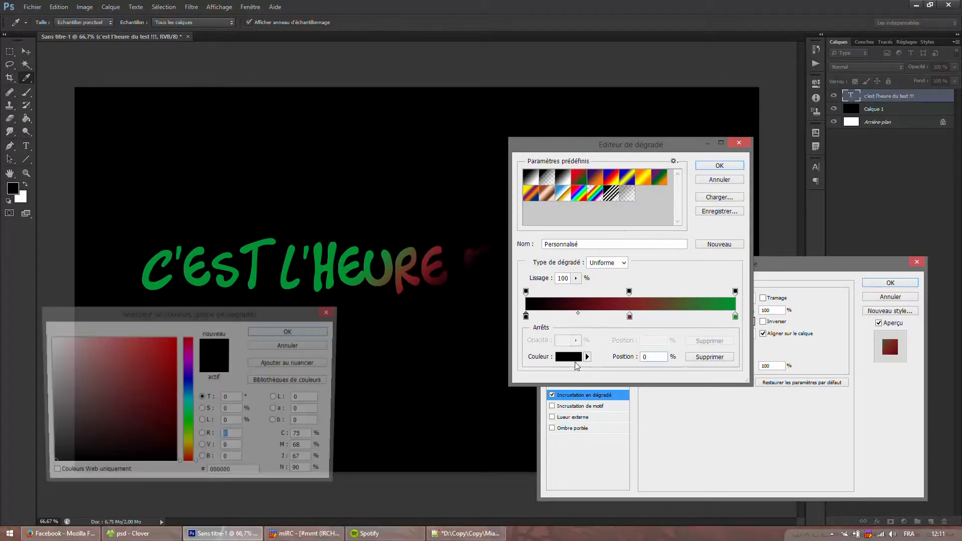
{"action": "left_click", "coordinate": [161, 408]}
{"action": "left_click_drag", "start_coordinate": [188, 401], "coordinate": [188, 386]}
{"action": "left_click", "coordinate": [172, 393]}
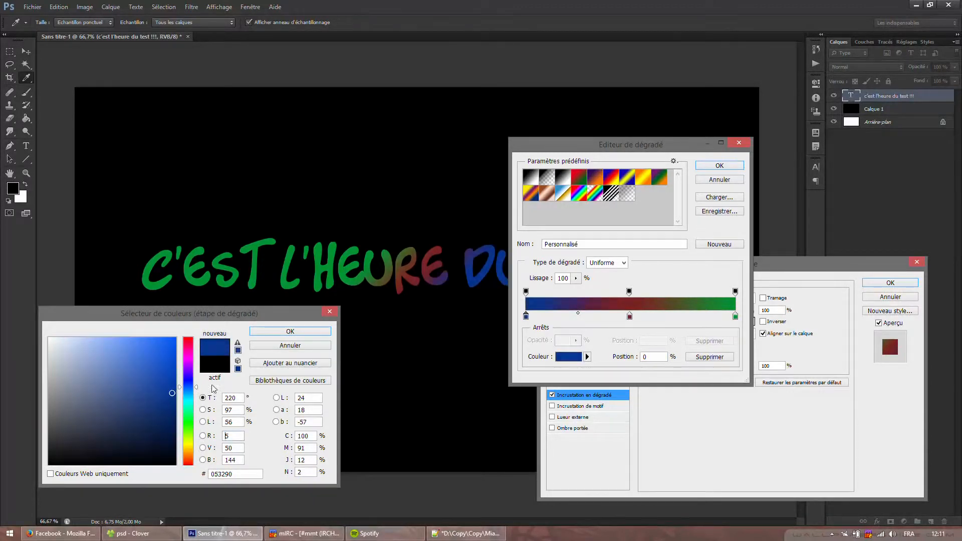
{"action": "left_click", "coordinate": [278, 330]}
{"action": "left_click", "coordinate": [720, 165]}
Set the gradient overlay's Echelle to 150 % and turn off Aligner sur le calque
{"action": "left_click_drag", "start_coordinate": [731, 267], "coordinate": [756, 263]}
{"action": "left_click_drag", "start_coordinate": [757, 366], "coordinate": [796, 369]}
{"action": "left_click", "coordinate": [789, 331]}
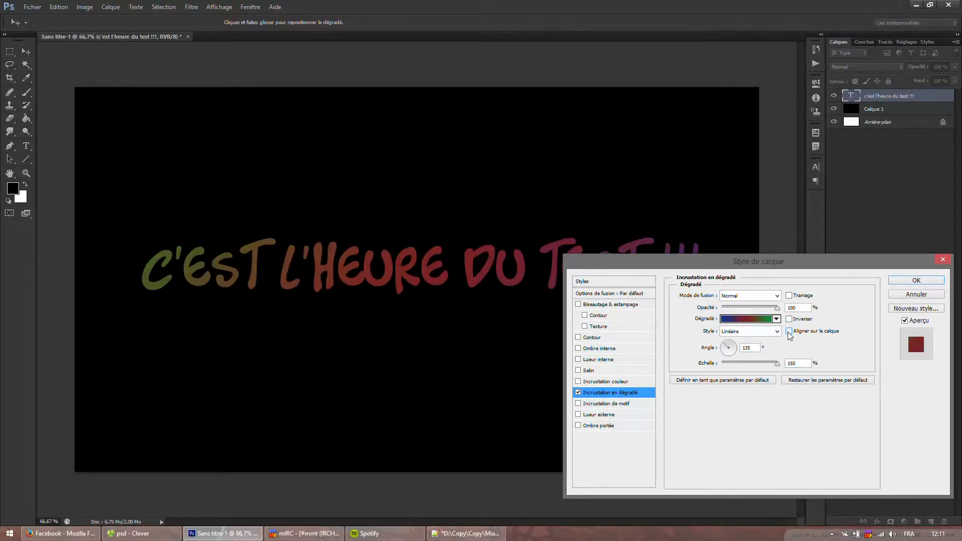
Turn Aligner sur le calque back on for the gradient overlay and toggle Tramage on and off
{"action": "left_click", "coordinate": [789, 331]}
{"action": "left_click", "coordinate": [788, 296]}
{"action": "left_click", "coordinate": [789, 296]}
Try the Densité linéaire - (Ajout) and Superposition blend modes on the gradient overlay, returning to Normal
{"action": "left_click", "coordinate": [777, 296]}
{"action": "left_click", "coordinate": [744, 135]}
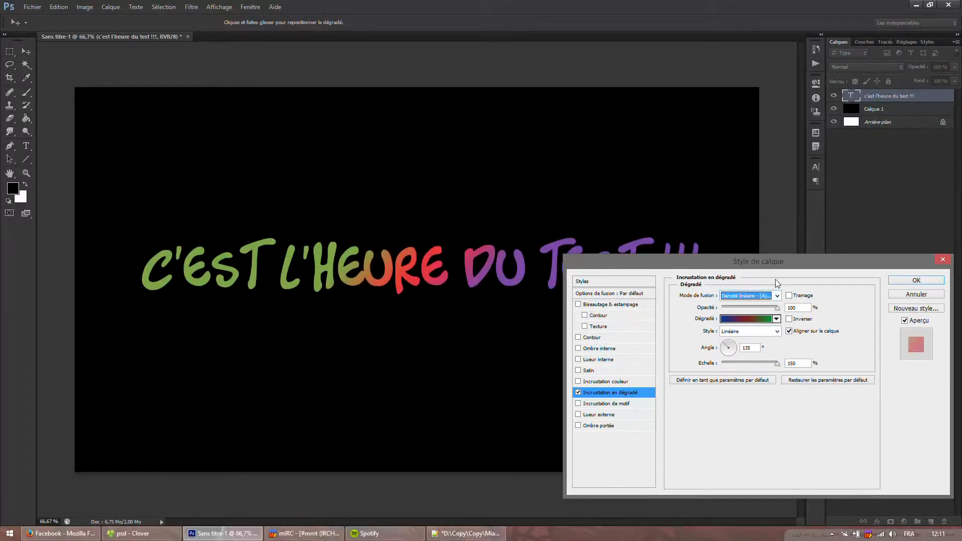
{"action": "left_click", "coordinate": [776, 296]}
{"action": "left_click", "coordinate": [761, 86]}
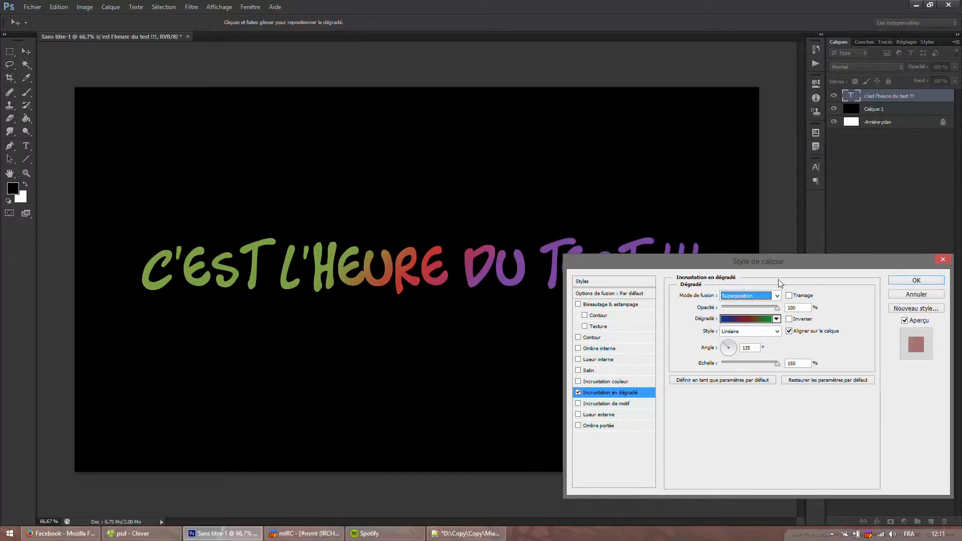
{"action": "left_click", "coordinate": [777, 296]}
{"action": "left_click", "coordinate": [746, 40]}
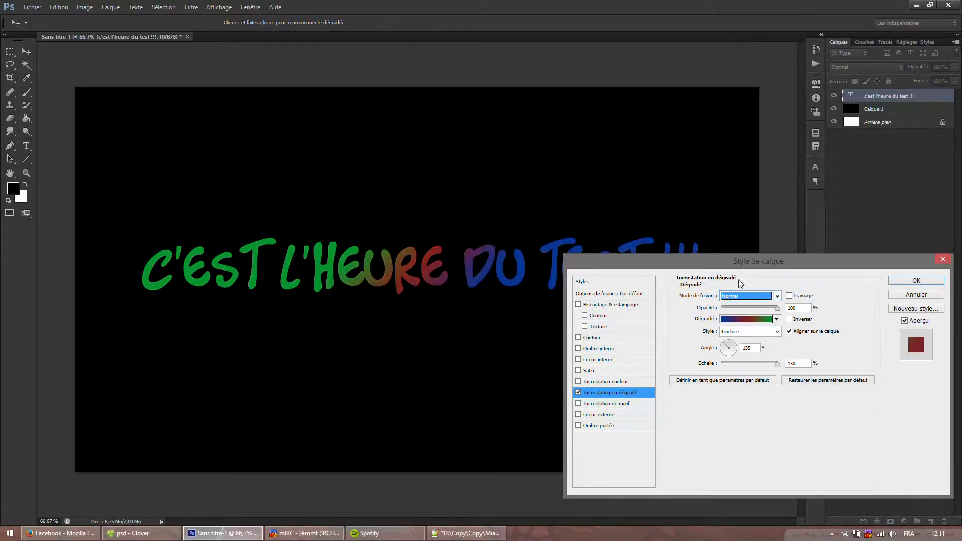
Try the Radial, Angle, Réfléchi and Losange gradient styles, return to Linéaire, and set the overlay angle to 150°
{"action": "left_click", "coordinate": [760, 331]}
{"action": "left_click", "coordinate": [741, 346]}
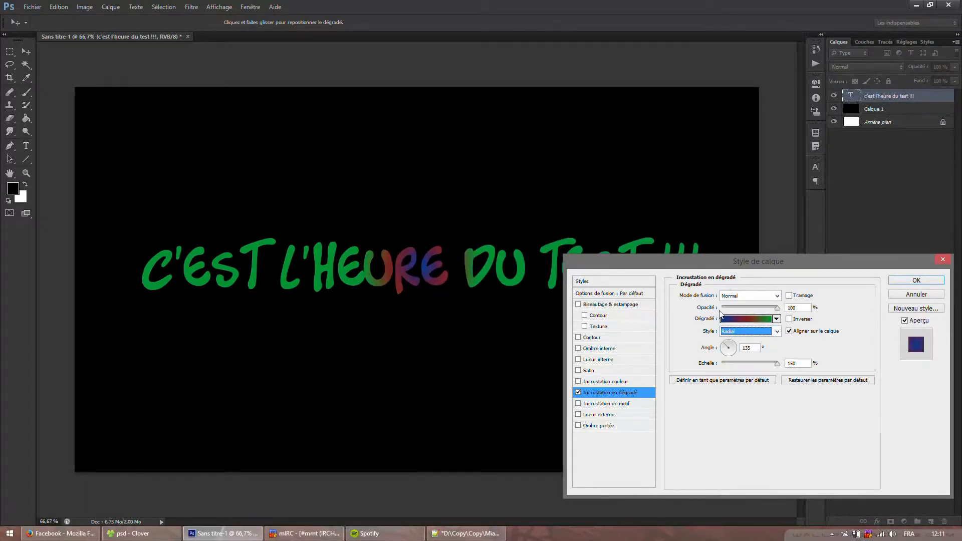
{"action": "left_click", "coordinate": [768, 333]}
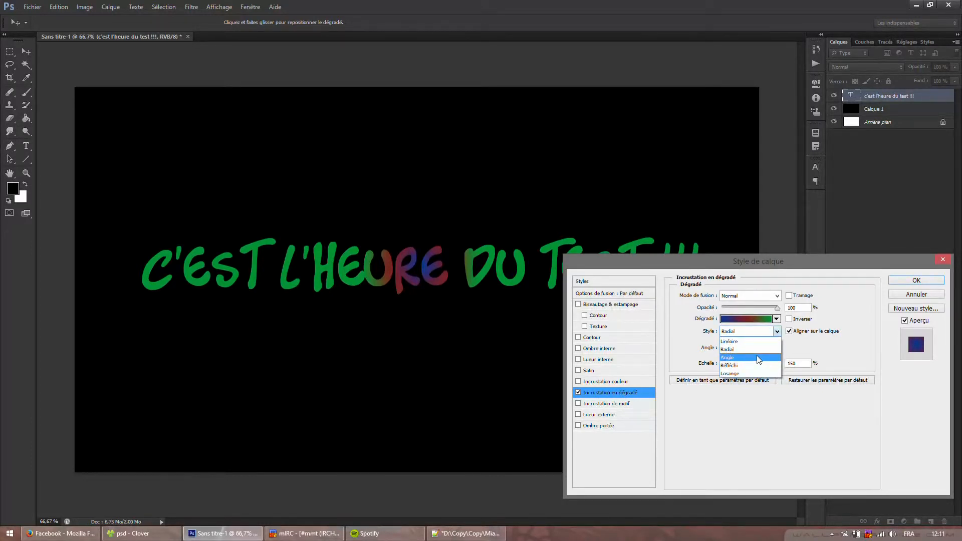
{"action": "left_click", "coordinate": [759, 357]}
{"action": "left_click", "coordinate": [776, 331]}
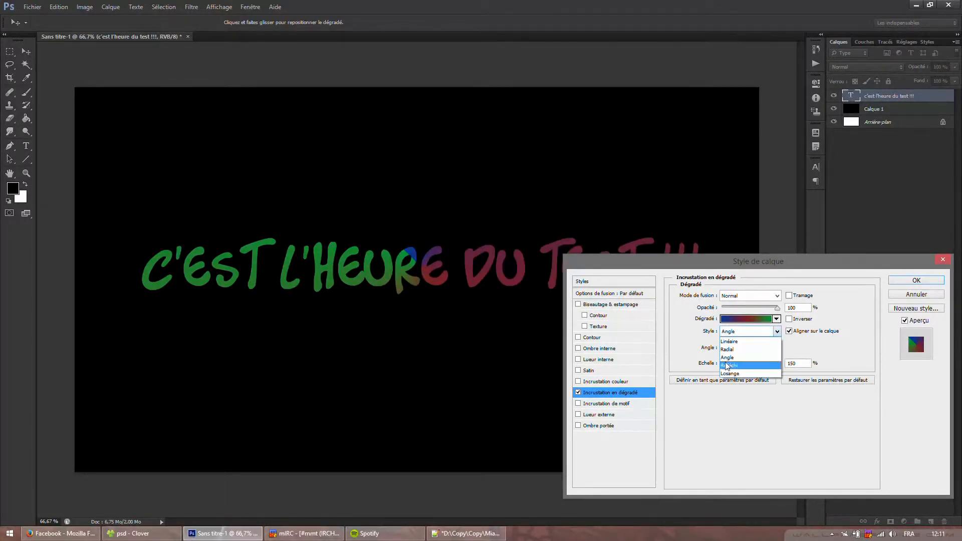
{"action": "left_click", "coordinate": [727, 365]}
{"action": "left_click", "coordinate": [772, 333]}
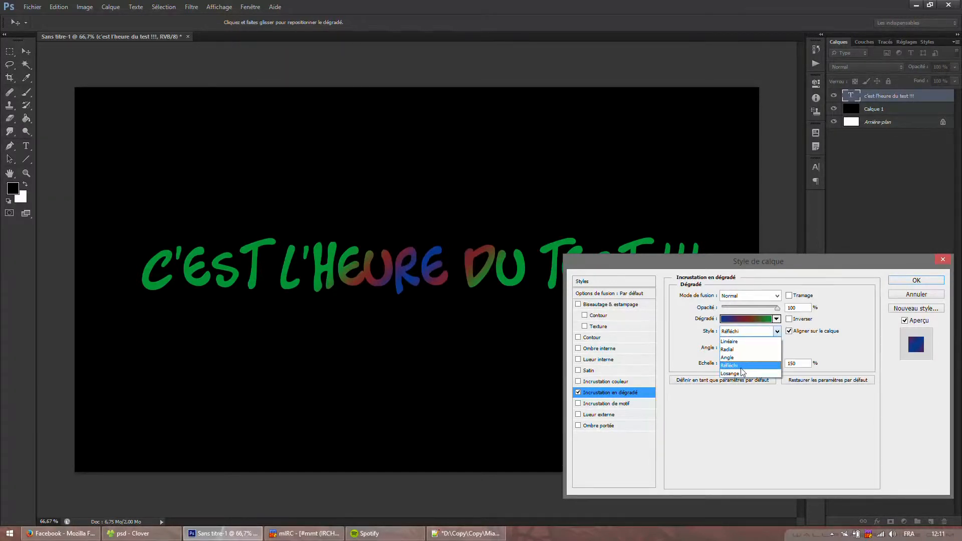
{"action": "left_click", "coordinate": [742, 373]}
{"action": "left_click", "coordinate": [774, 333]}
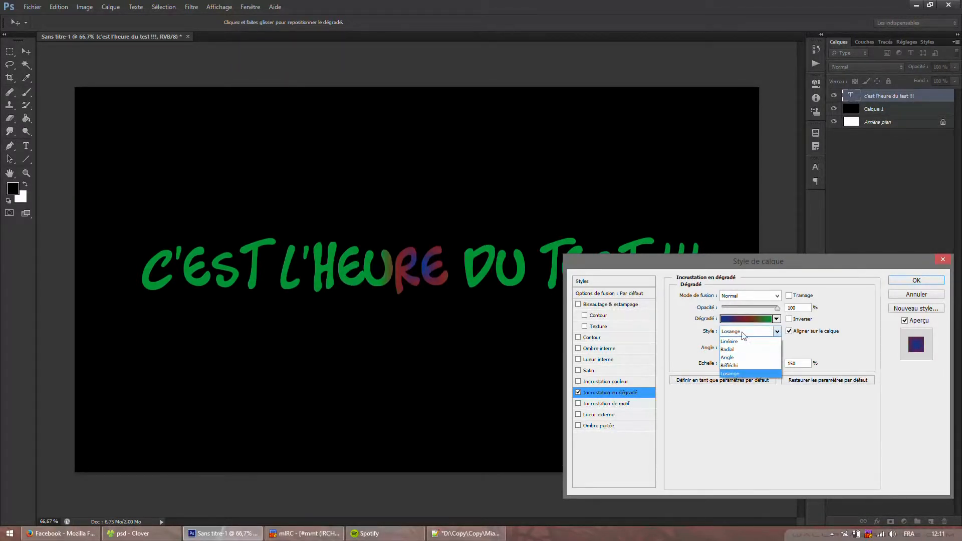
{"action": "left_click", "coordinate": [741, 341]}
{"action": "mouse_move", "coordinate": [727, 348]}
{"action": "left_mouse_down"}
{"action": "mouse_move", "coordinate": [742, 355]}
{"action": "mouse_move", "coordinate": [720, 346]}
{"action": "left_mouse_up"}
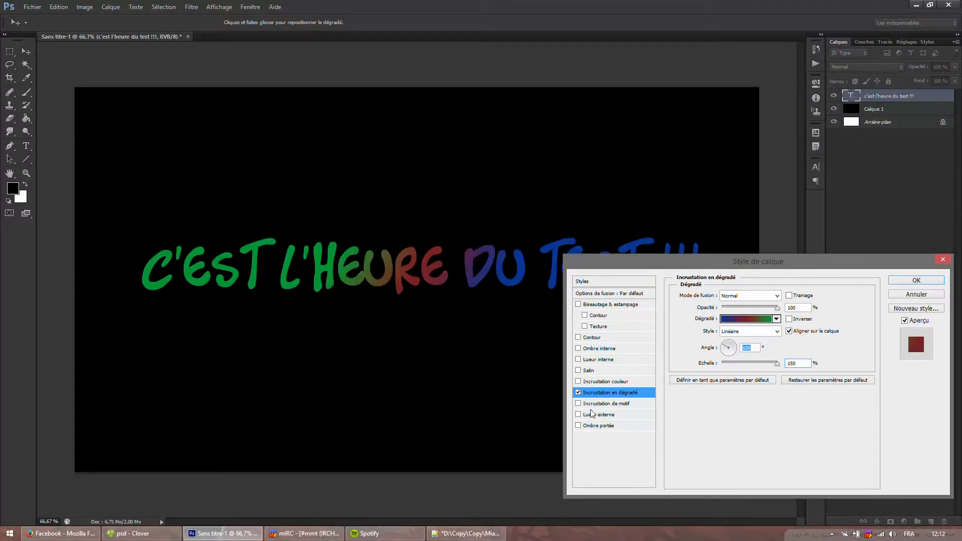
Replace the gradient overlay with a pattern overlay, try the available patterns ending on the near-white one, and snap it to the origin
{"action": "left_click", "coordinate": [578, 392]}
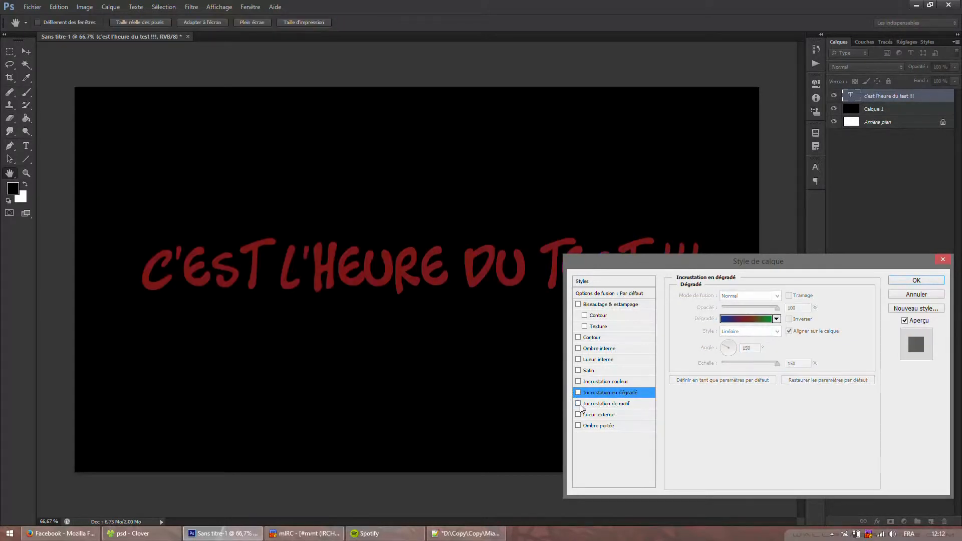
{"action": "left_click", "coordinate": [605, 405]}
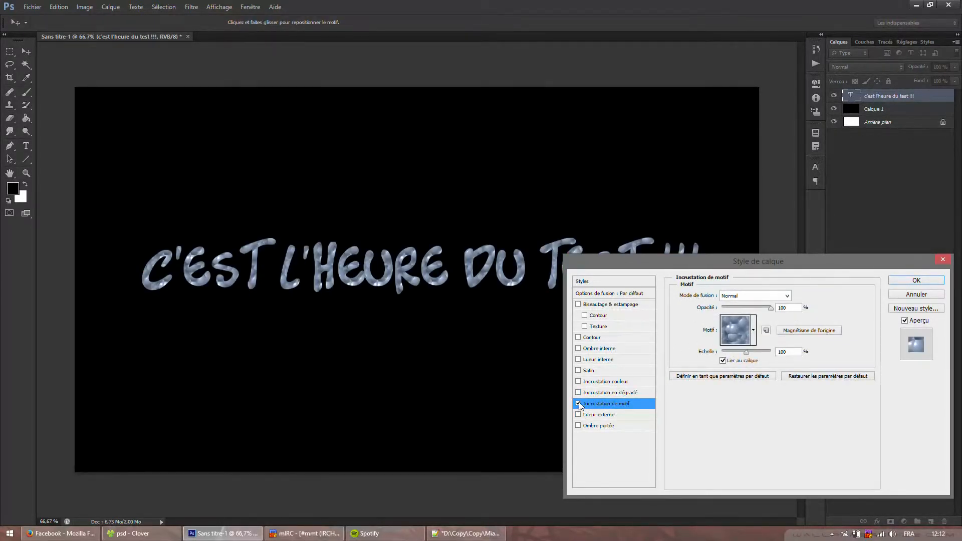
{"action": "left_click", "coordinate": [754, 331]}
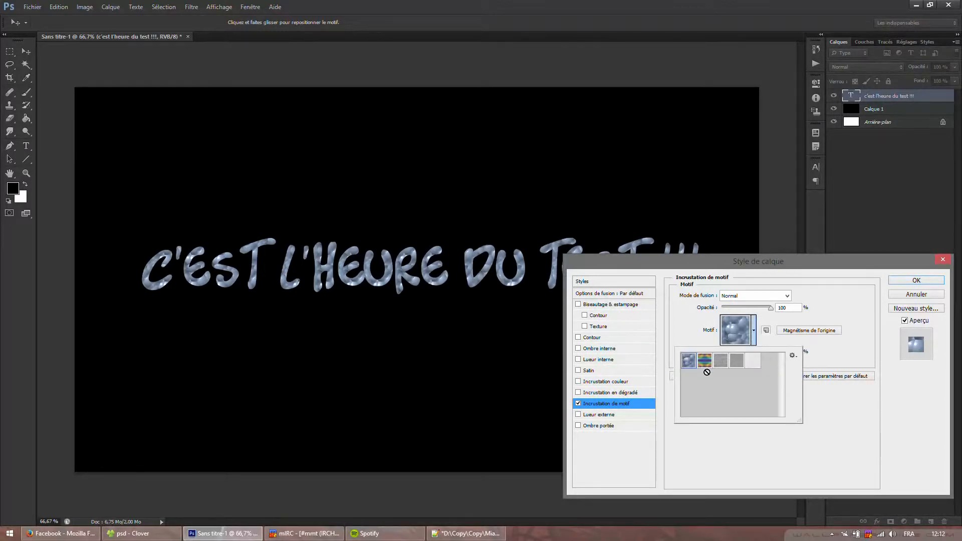
{"action": "left_click", "coordinate": [704, 360]}
{"action": "left_click", "coordinate": [720, 361]}
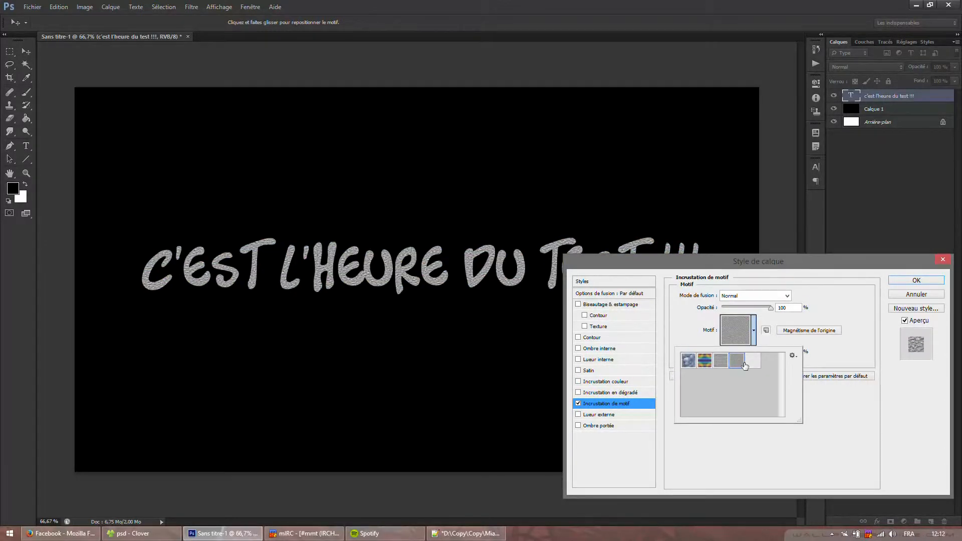
{"action": "left_click", "coordinate": [752, 361]}
{"action": "left_click", "coordinate": [756, 344]}
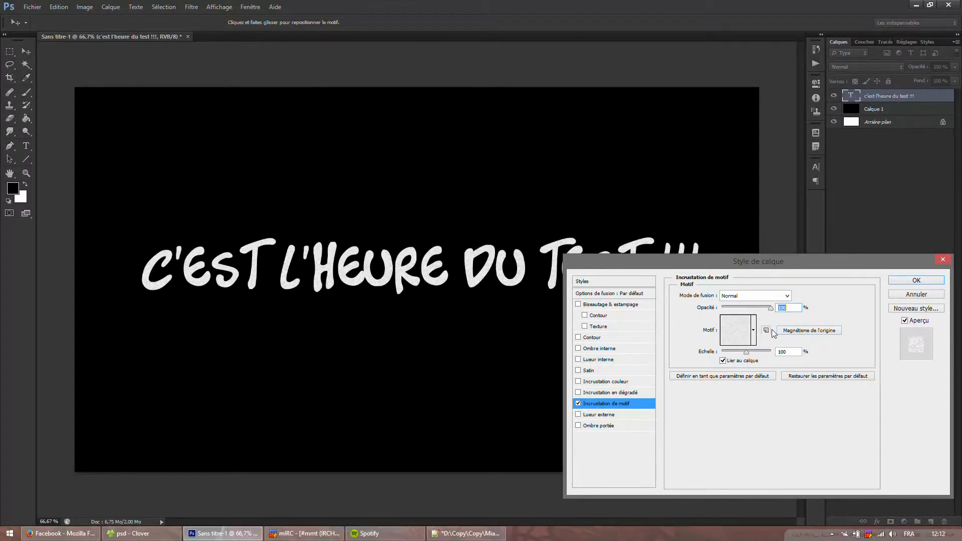
{"action": "left_click", "coordinate": [787, 332]}
Replace the pattern overlay with an outer glow (Lueur externe) using Taille 19 px and Grossi 17 %
{"action": "left_click", "coordinate": [579, 404]}
{"action": "left_click", "coordinate": [578, 415]}
{"action": "left_click", "coordinate": [598, 415]}
{"action": "left_click", "coordinate": [792, 381]}
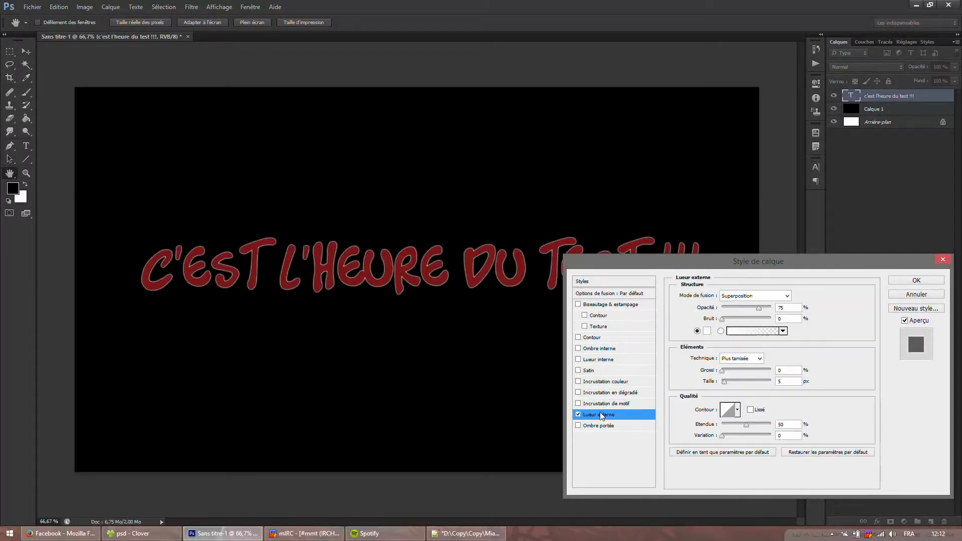
{"action": "scroll", "coordinate": [792, 378], "scroll_direction": "up", "scroll_amount": 14}
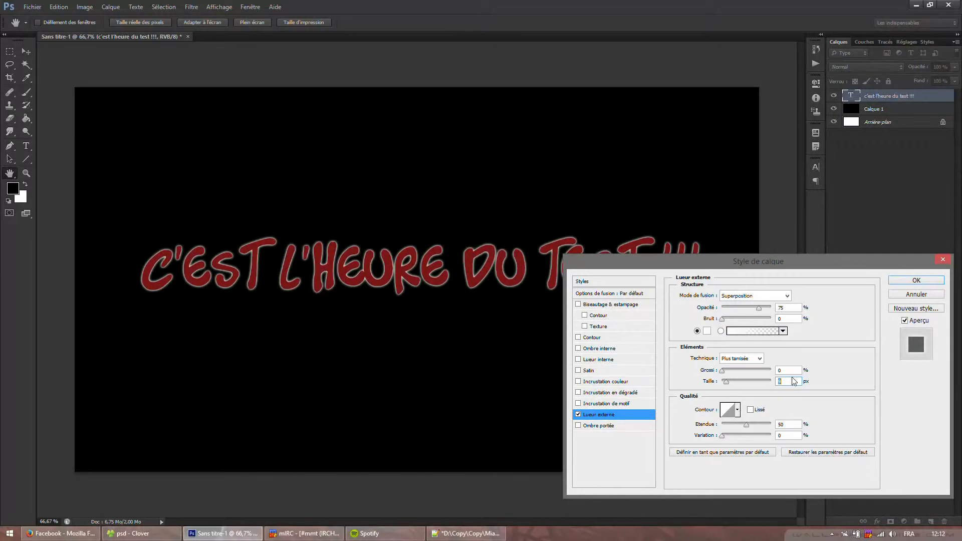
{"action": "left_click", "coordinate": [797, 369]}
{"action": "scroll", "coordinate": [798, 368], "scroll_direction": "up", "scroll_amount": 6}
{"action": "scroll", "coordinate": [798, 368], "scroll_direction": "up", "scroll_amount": 11}
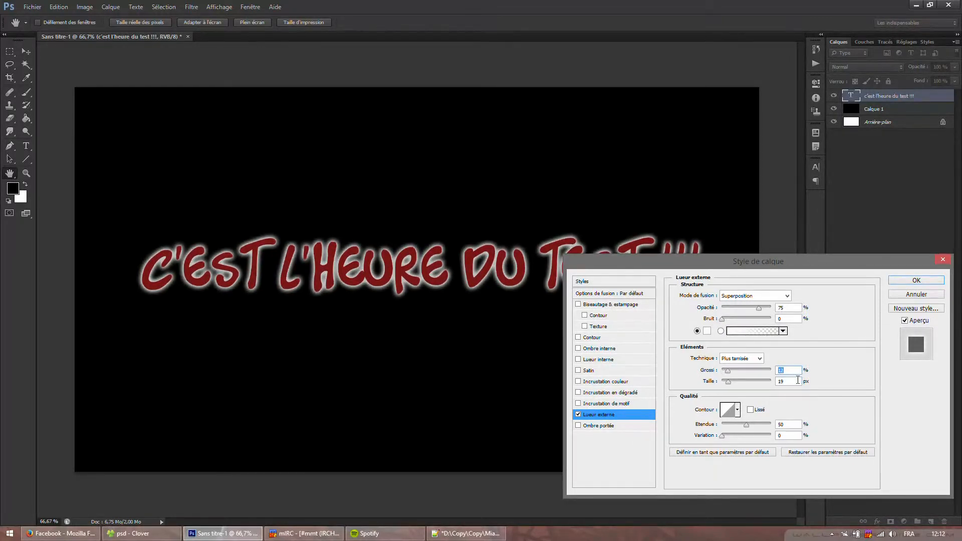
Refine the outer glow with Opacité 100 %, Taille 7 px and Etendue 33 %
{"action": "left_click", "coordinate": [795, 381]}
{"action": "scroll", "coordinate": [795, 383], "scroll_direction": "down", "scroll_amount": 10}
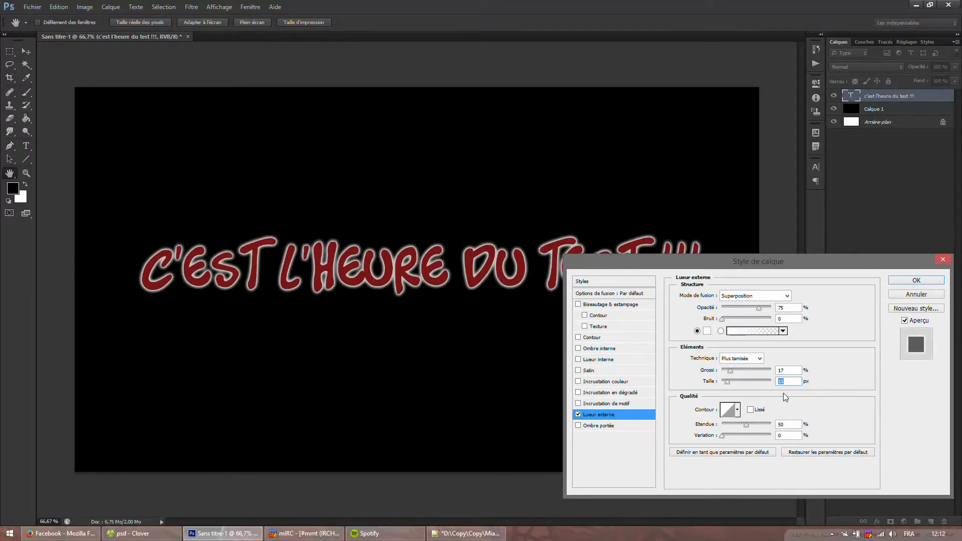
{"action": "left_click_drag", "start_coordinate": [763, 308], "coordinate": [774, 307]}
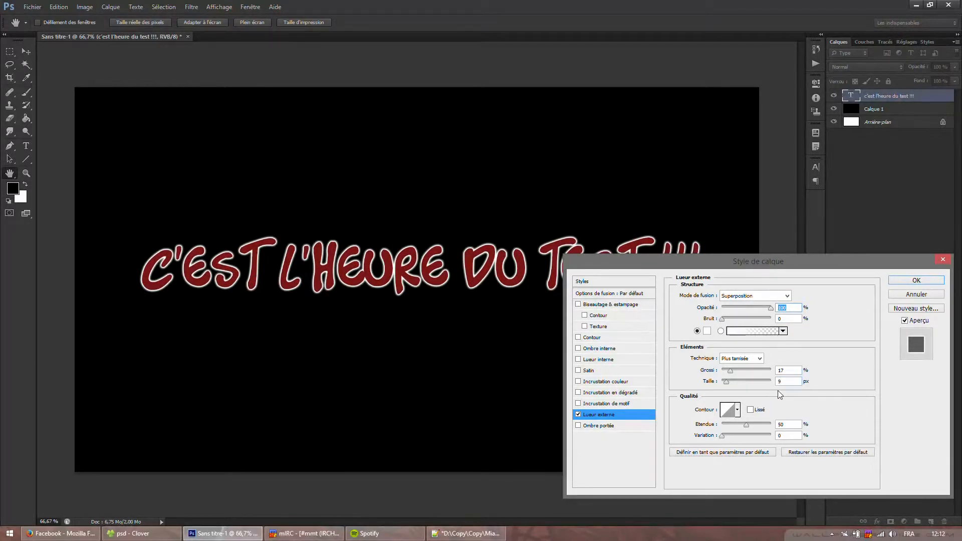
{"action": "left_click", "coordinate": [787, 383]}
{"action": "scroll", "coordinate": [786, 388], "scroll_direction": "down", "scroll_amount": 1}
{"action": "scroll", "coordinate": [785, 386], "scroll_direction": "down", "scroll_amount": 1}
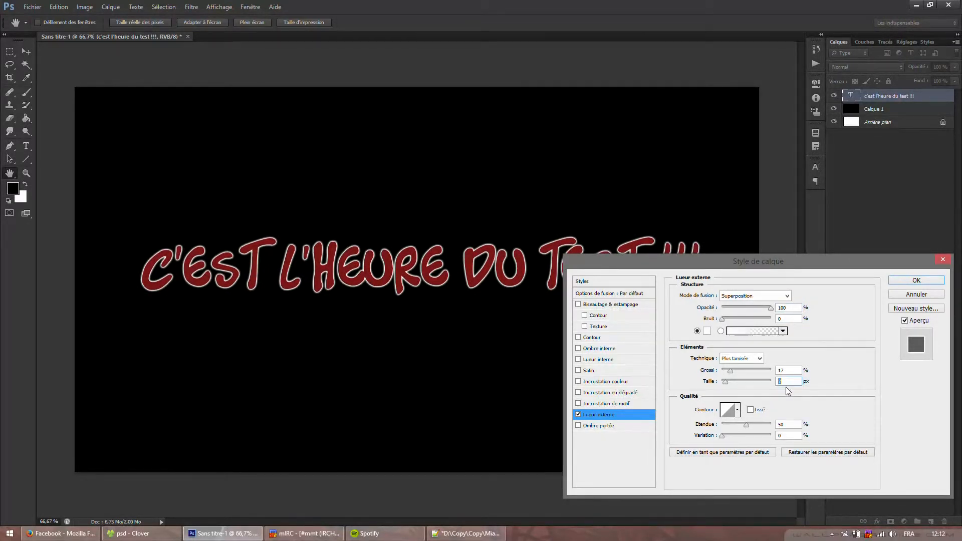
{"action": "left_click_drag", "start_coordinate": [746, 425], "coordinate": [739, 428]}
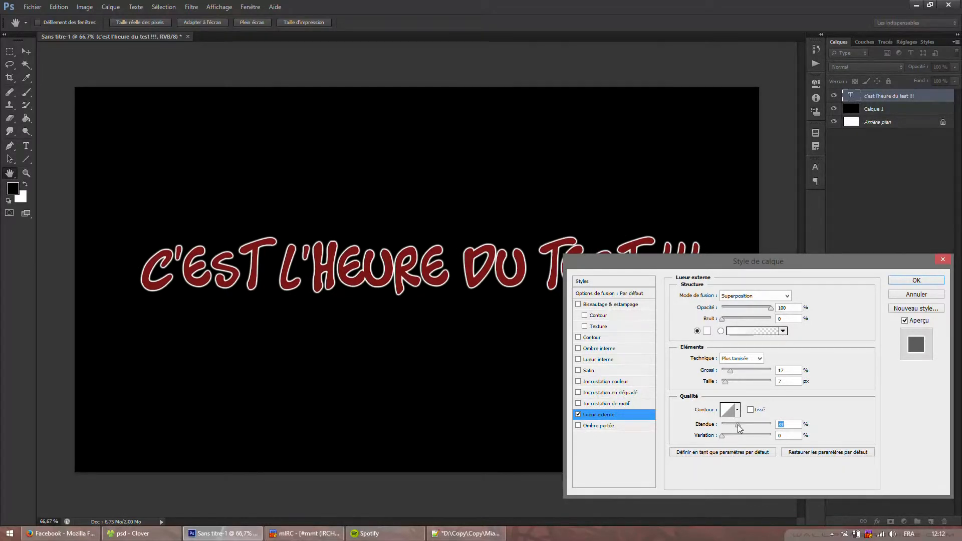
Set the outer glow's blend mode to Normal, Etendue to 87 % and Variation to 18 %
{"action": "left_click", "coordinate": [767, 297]}
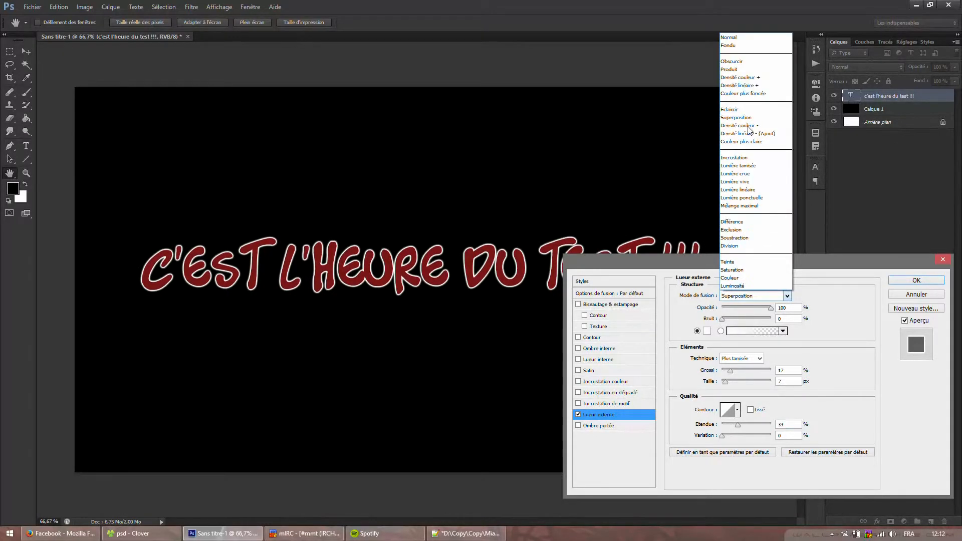
{"action": "left_click", "coordinate": [729, 37]}
{"action": "mouse_move", "coordinate": [750, 436]}
{"action": "left_mouse_down"}
{"action": "mouse_move", "coordinate": [731, 436]}
{"action": "mouse_move", "coordinate": [766, 425]}
{"action": "left_mouse_up"}
Increase the outer glow's Taille to 10 px and its Grossi to 29 %
{"action": "left_click", "coordinate": [791, 381]}
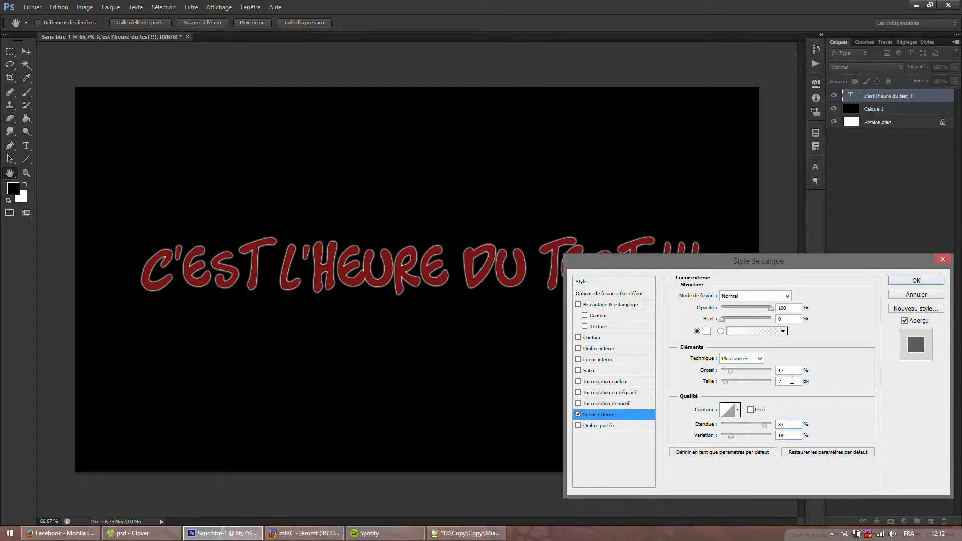
{"action": "key", "text": "Up"}
{"action": "key", "text": "Up"}
{"action": "key", "text": "Up"}
{"action": "key", "text": "Up"}
{"action": "scroll", "coordinate": [791, 379], "scroll_direction": "down", "scroll_amount": 1}
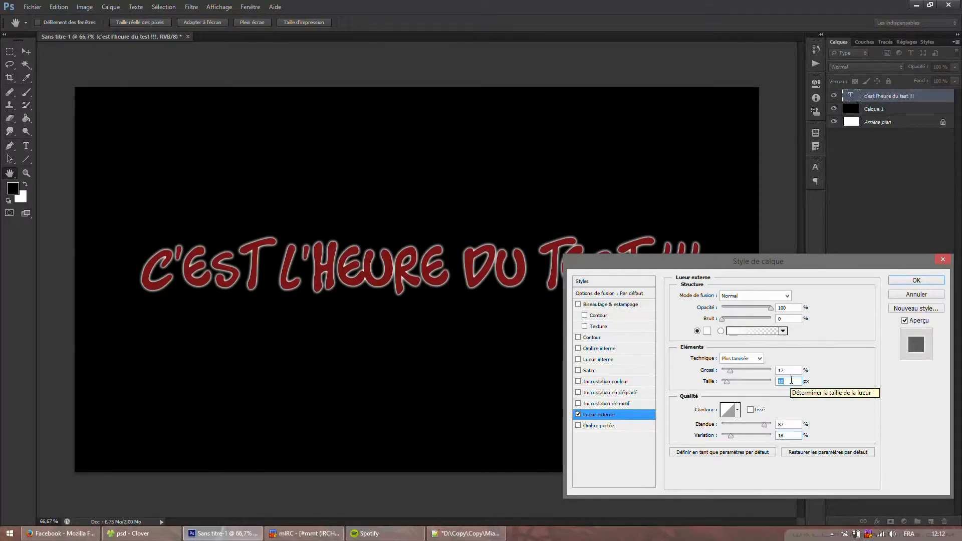
{"action": "left_click", "coordinate": [793, 373]}
{"action": "scroll", "coordinate": [792, 373], "scroll_direction": "up", "scroll_amount": 4}
{"action": "scroll", "coordinate": [793, 372], "scroll_direction": "up", "scroll_amount": 4}
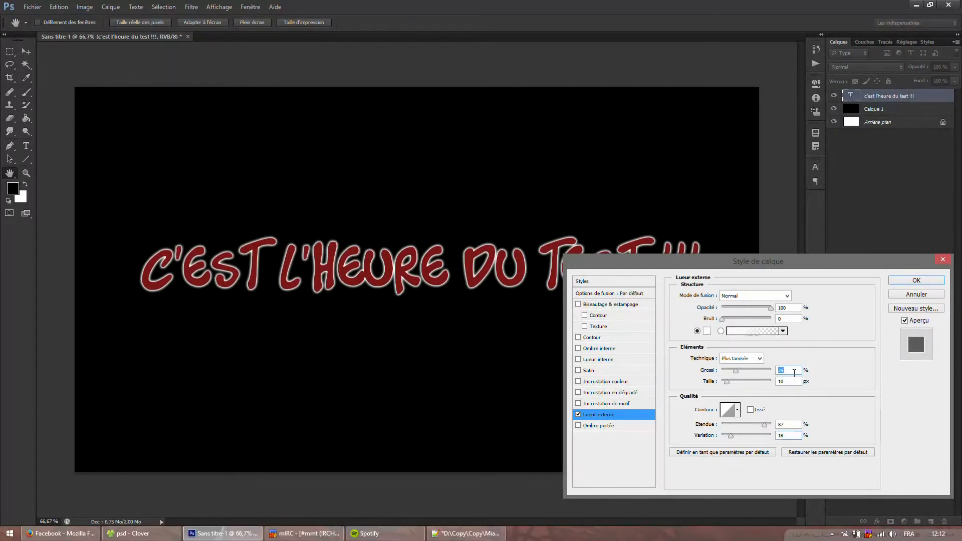
Turn off the outer glow, accept the layer style settings, and hide the black Calque 1 layer
{"action": "left_click", "coordinate": [578, 415]}
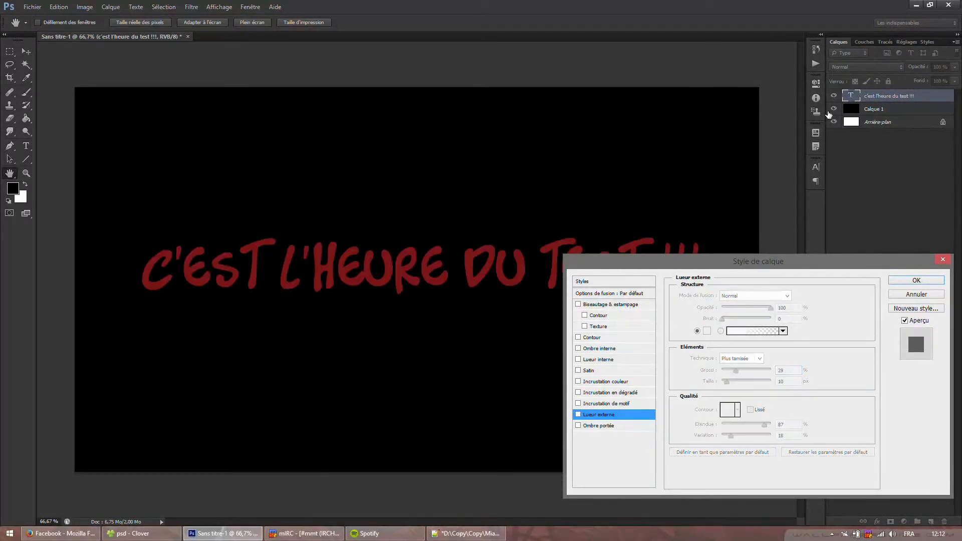
{"action": "left_click", "coordinate": [906, 278]}
{"action": "left_click", "coordinate": [833, 109]}
Add a drop shadow (Ombre portée) to the text layer with Taille 15 px
{"action": "right_click", "coordinate": [864, 100]}
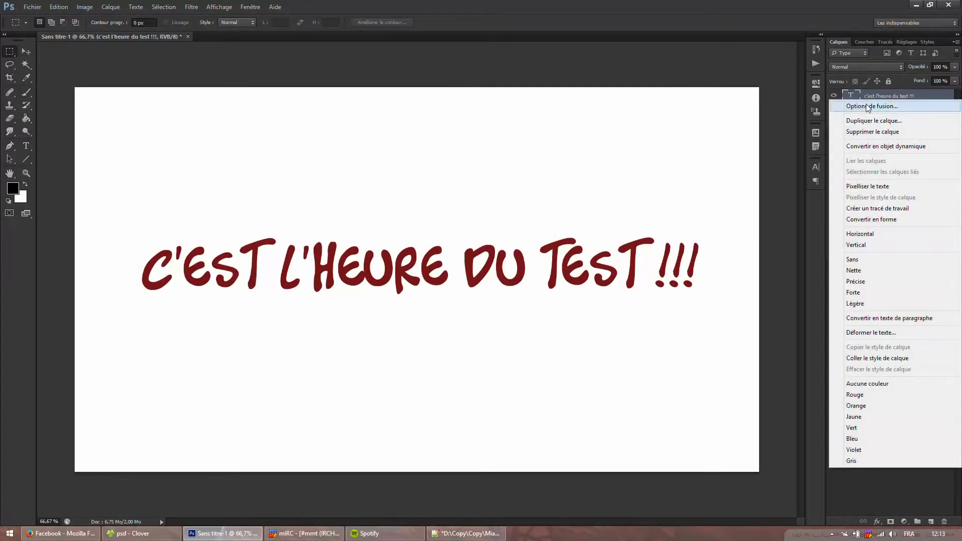
{"action": "left_click", "coordinate": [869, 107]}
{"action": "left_click", "coordinate": [602, 426]}
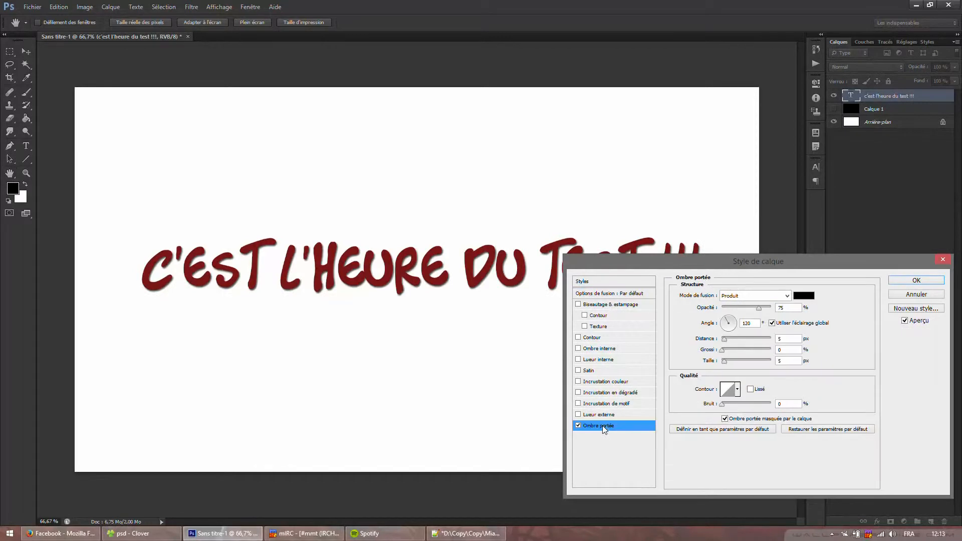
{"action": "double_click", "coordinate": [793, 360]}
{"action": "scroll", "coordinate": [793, 360], "scroll_direction": "up", "scroll_amount": 20}
{"action": "scroll", "coordinate": [818, 325], "scroll_direction": "down", "scroll_amount": 20}
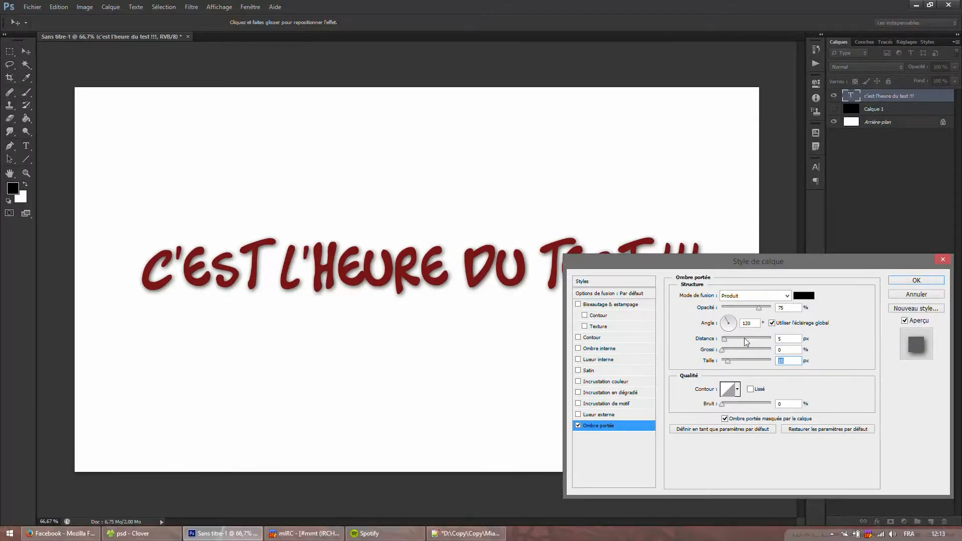
Set the drop shadow's Opacité to 100 %, its blend mode to Normal and its Grossi to 41 %
{"action": "double_click", "coordinate": [790, 307]}
{"action": "scroll", "coordinate": [790, 306], "scroll_direction": "up", "scroll_amount": 20}
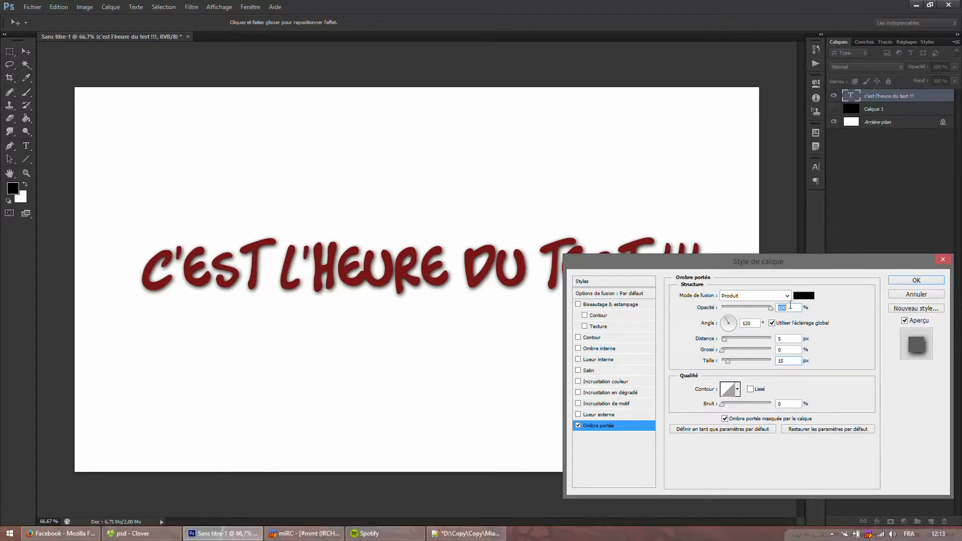
{"action": "left_click", "coordinate": [790, 308]}
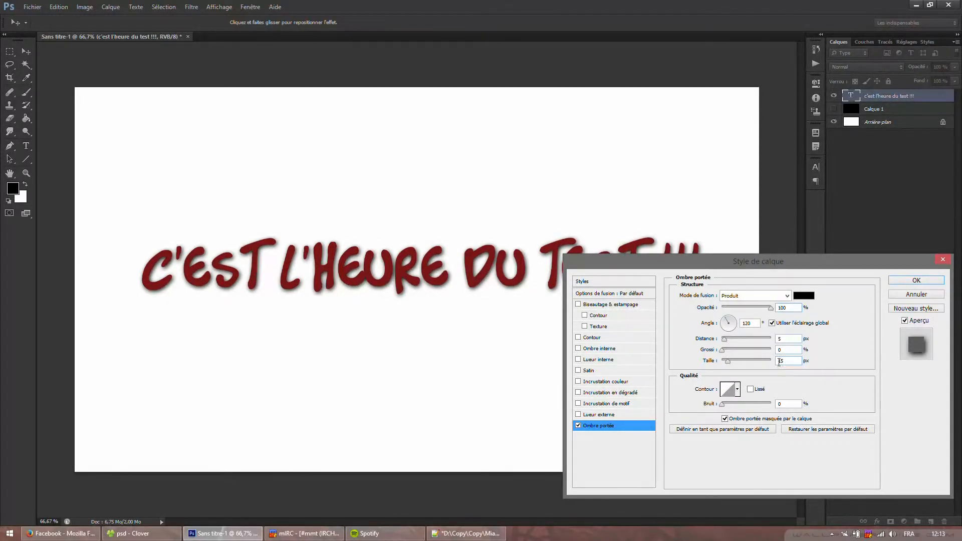
{"action": "left_click", "coordinate": [790, 295]}
{"action": "left_click", "coordinate": [734, 37]}
{"action": "left_click_drag", "start_coordinate": [728, 352], "coordinate": [742, 351]}
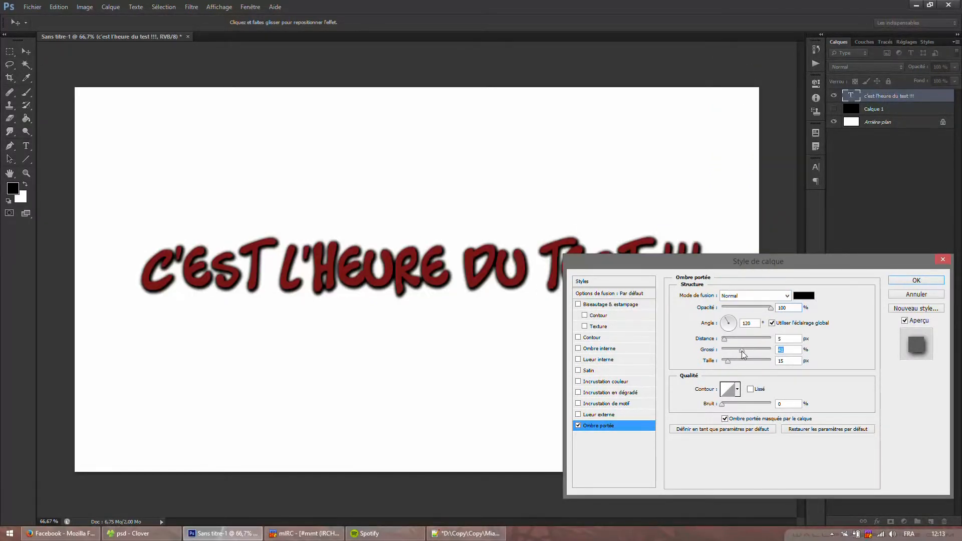
{"action": "left_click", "coordinate": [789, 350]}
{"action": "key", "text": "Tab"}
Move the layer style dialog clear of the text, set the shadow's Distance to 7 px and increase its Taille
{"action": "left_click", "coordinate": [787, 338]}
{"action": "left_click_drag", "start_coordinate": [689, 269], "coordinate": [660, 315]}
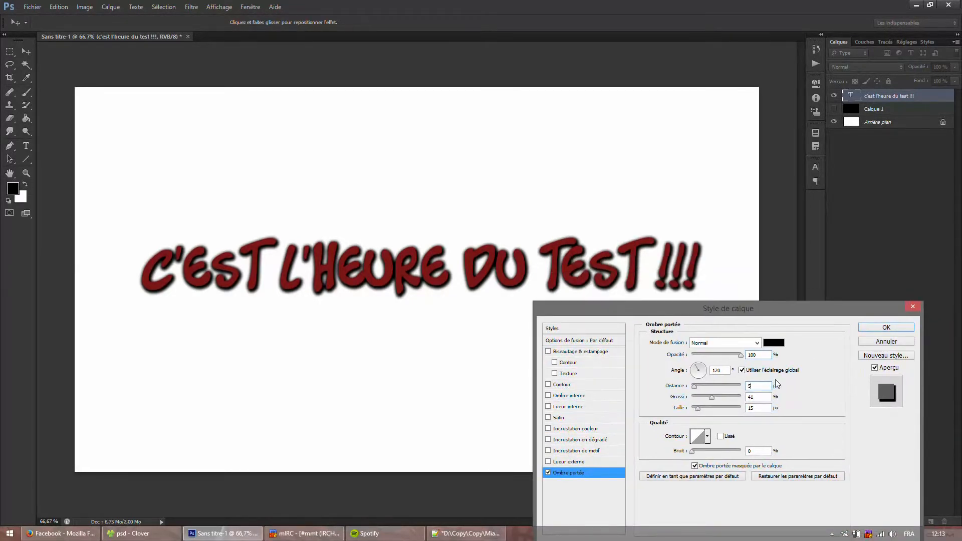
{"action": "scroll", "coordinate": [761, 387], "scroll_direction": "up", "scroll_amount": 15}
{"action": "scroll", "coordinate": [770, 394], "scroll_direction": "down", "scroll_amount": 18}
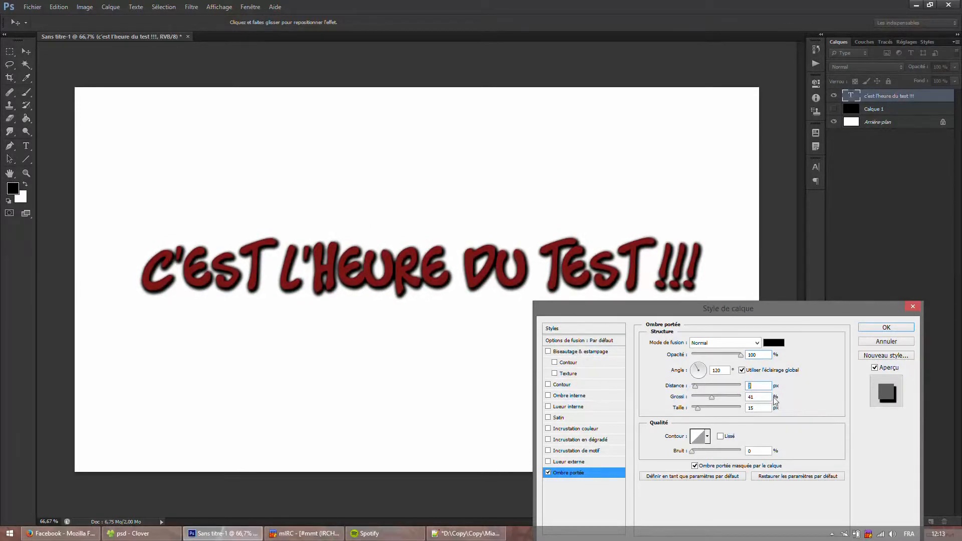
{"action": "left_click", "coordinate": [757, 408]}
{"action": "scroll", "coordinate": [765, 441], "scroll_direction": "up", "scroll_amount": 15}
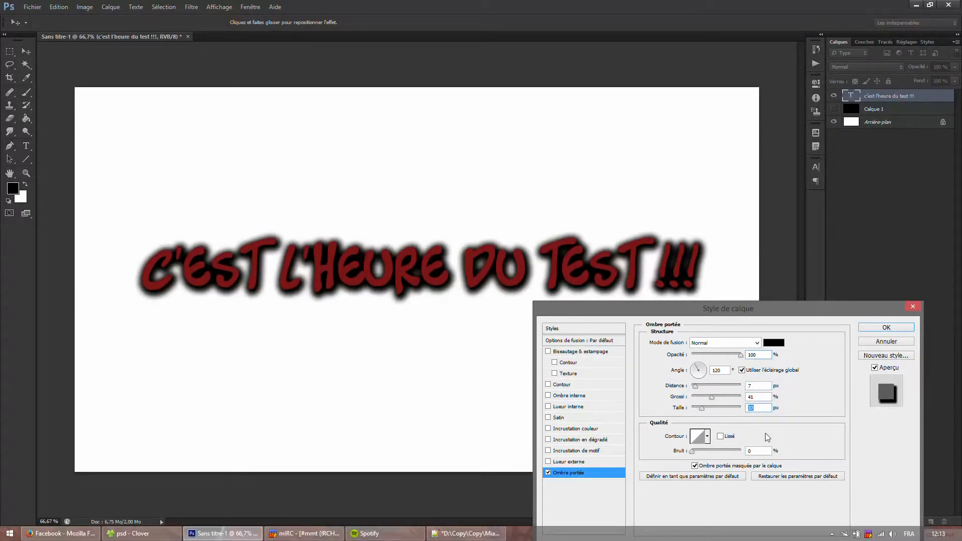
Reduce the drop shadow's Taille to 7 px and raise its Grossi to 50 %
{"action": "scroll", "coordinate": [765, 441], "scroll_direction": "down", "scroll_amount": 10}
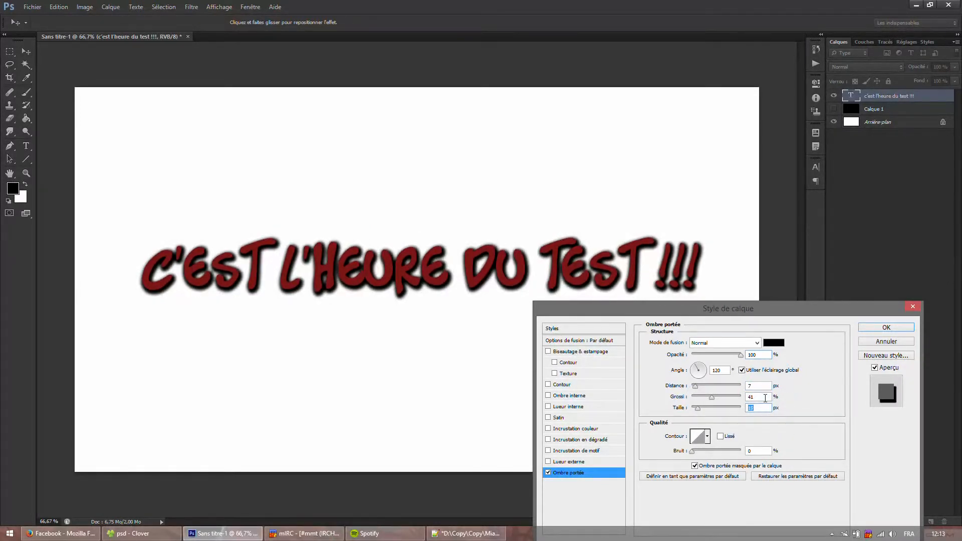
{"action": "scroll", "coordinate": [764, 394], "scroll_direction": "down", "scroll_amount": 4}
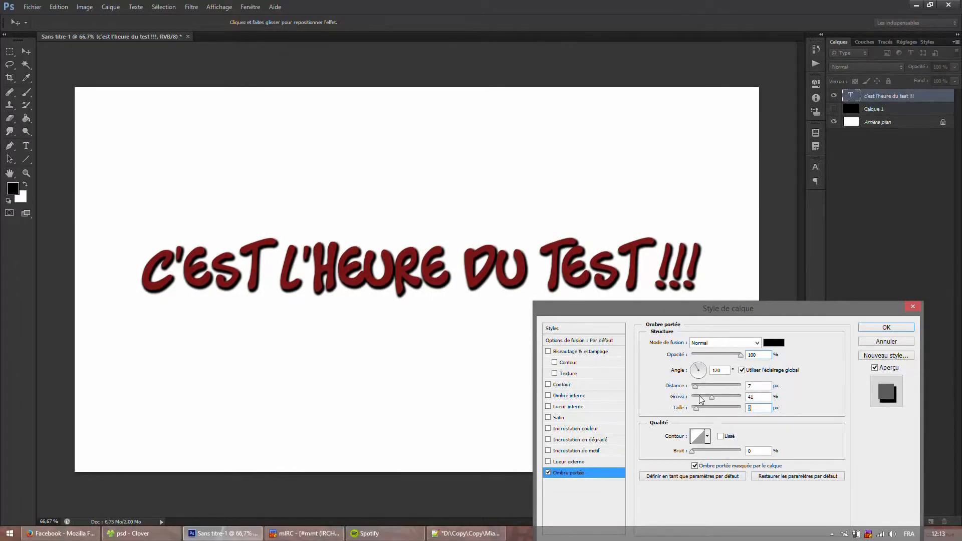
{"action": "scroll", "coordinate": [762, 397], "scroll_direction": "down", "scroll_amount": 2}
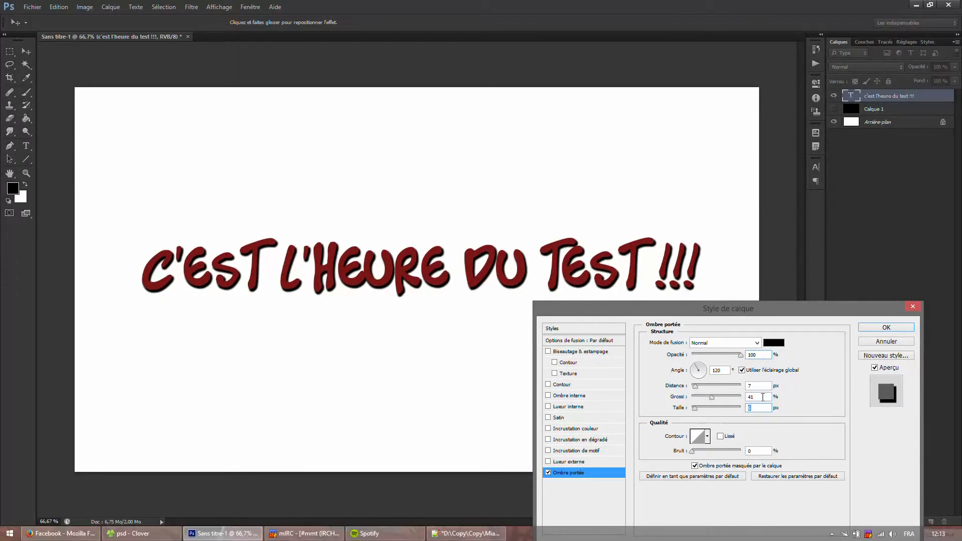
{"action": "scroll", "coordinate": [763, 397], "scroll_direction": "up", "scroll_amount": 3}
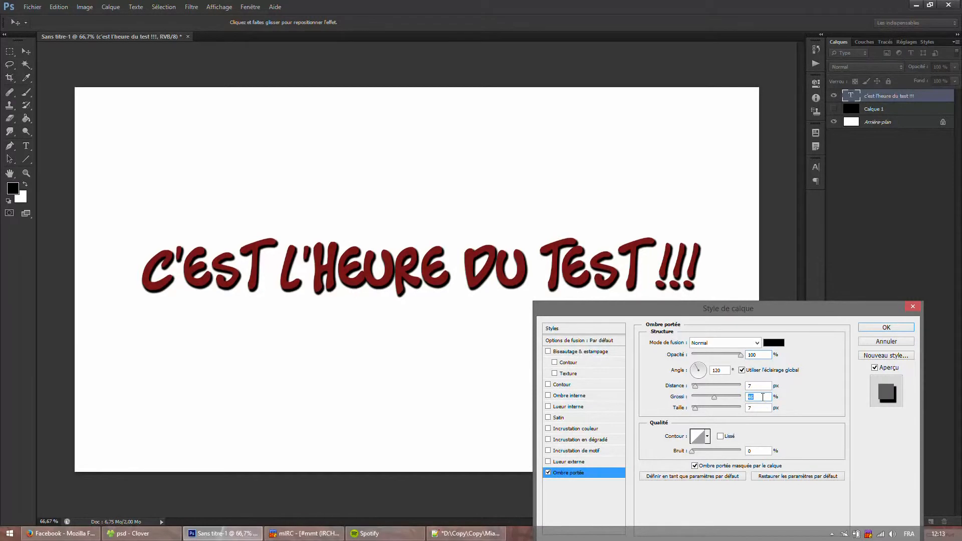
{"action": "scroll", "coordinate": [762, 397], "scroll_direction": "up", "scroll_amount": 2}
Try a drop shadow Distance of 10 px, and cancel the layer style changes
{"action": "left_click_drag", "start_coordinate": [581, 309], "coordinate": [410, 308]}
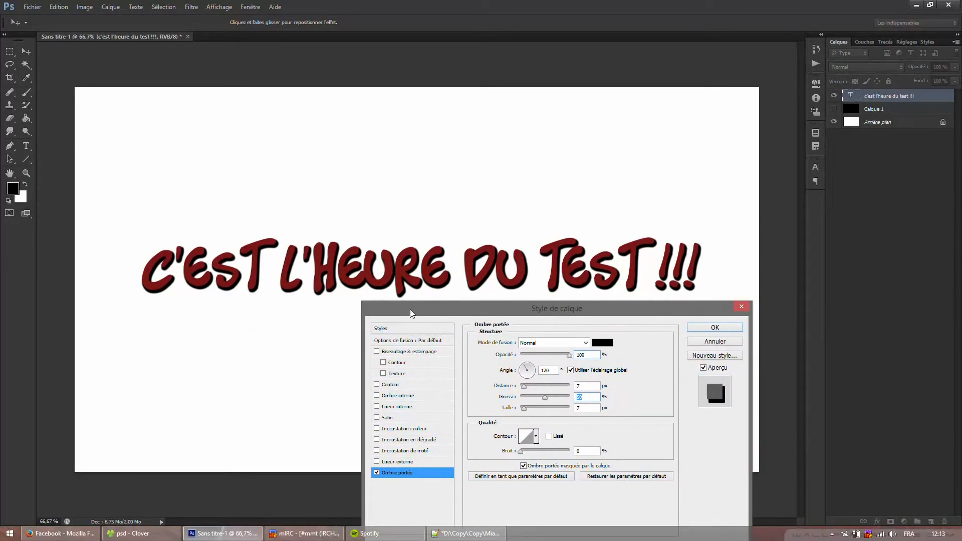
{"action": "left_click_drag", "start_coordinate": [524, 386], "coordinate": [527, 387]}
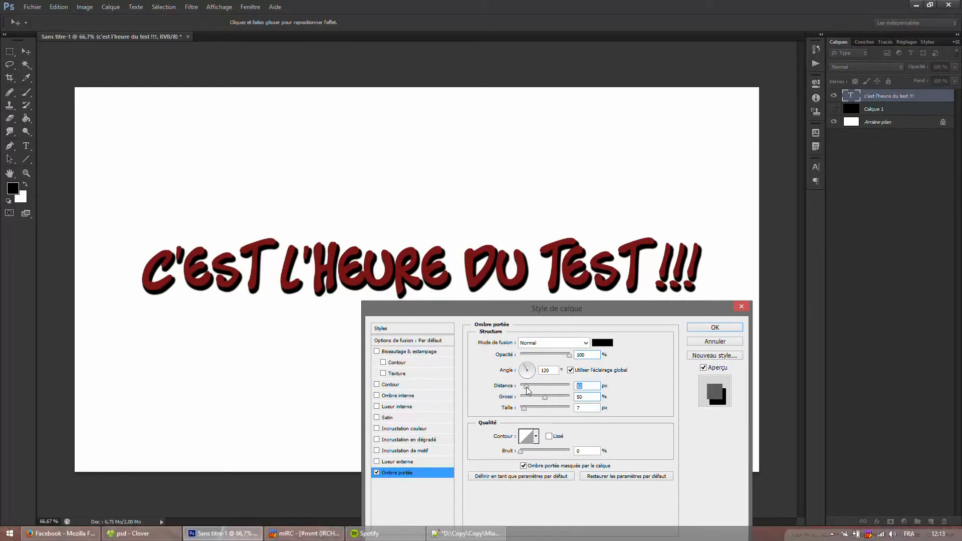
{"action": "scroll", "coordinate": [596, 392], "scroll_direction": "down", "scroll_amount": 2}
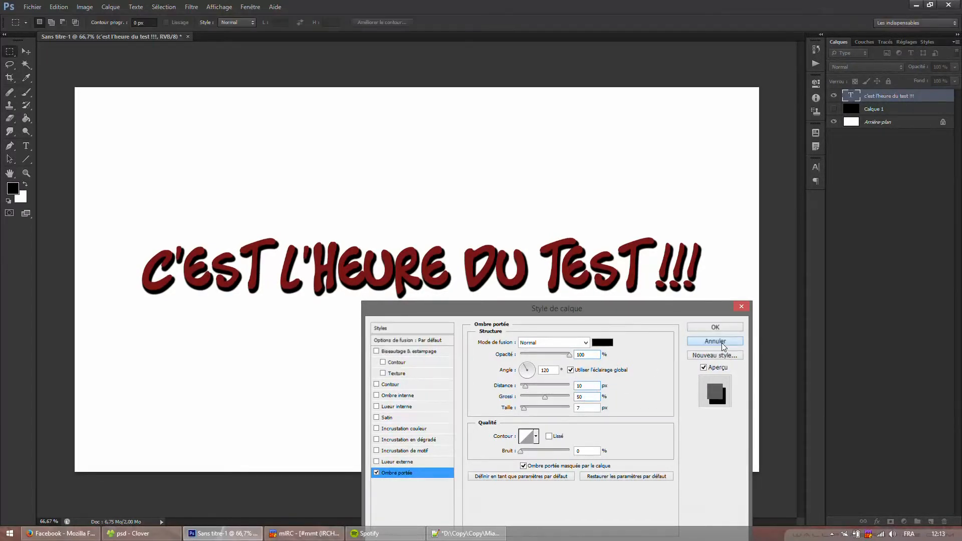
{"action": "left_click", "coordinate": [722, 343]}
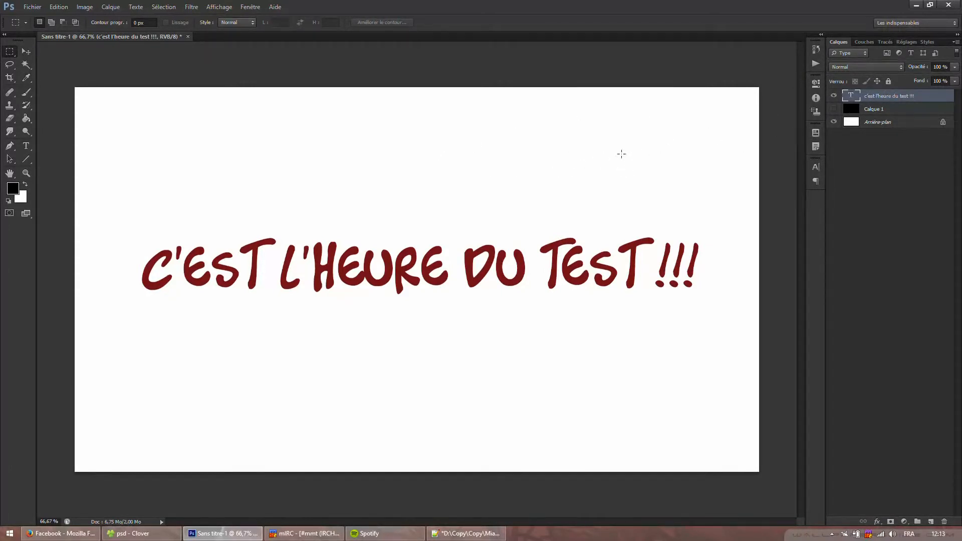
Try lowering the text layer's Opacité to about 68 %, and restore it to 100 %
{"action": "left_click", "coordinate": [953, 69]}
{"action": "left_click", "coordinate": [957, 69]}
{"action": "left_click", "coordinate": [955, 69]}
{"action": "left_click_drag", "start_coordinate": [929, 76], "coordinate": [938, 78]}
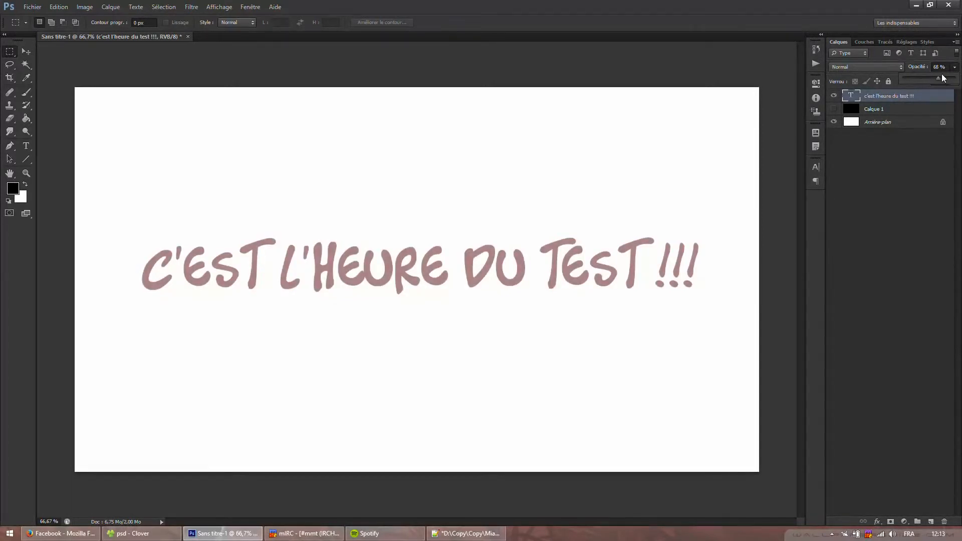
{"action": "left_click", "coordinate": [954, 69]}
{"action": "left_click", "coordinate": [955, 68]}
{"action": "left_click_drag", "start_coordinate": [950, 81], "coordinate": [952, 80]}
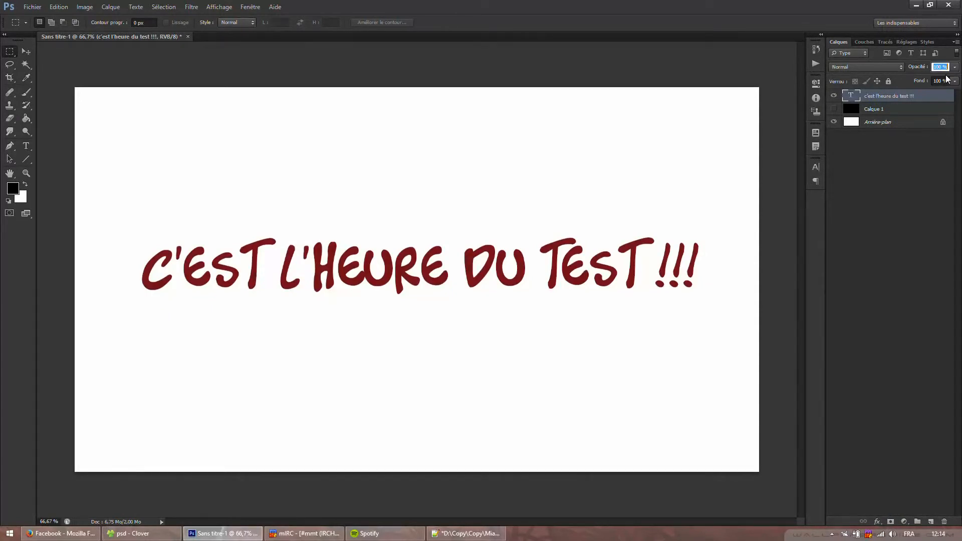
Rasterize the "c'est l'heure du test !!!" text layer with Pixelliser le texte
{"action": "right_click", "coordinate": [882, 97]}
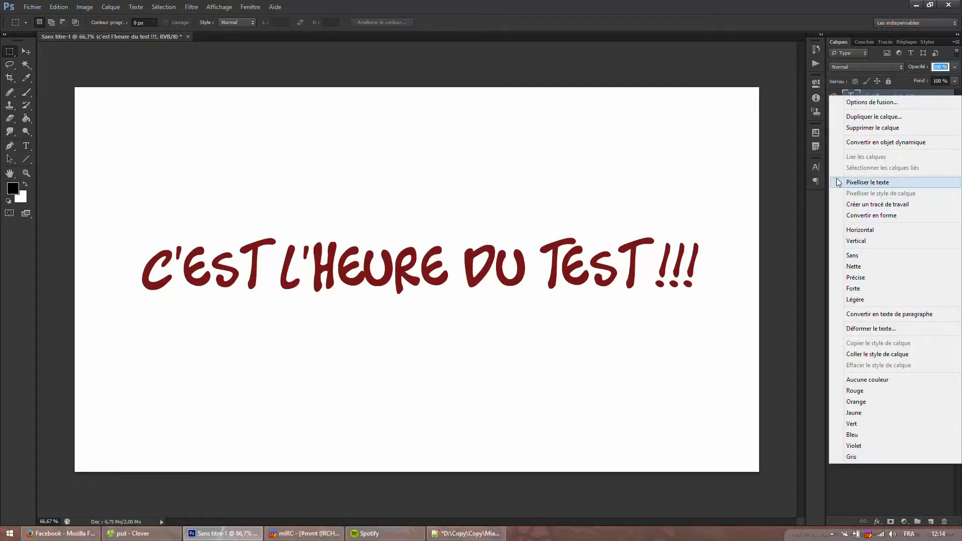
{"action": "left_click", "coordinate": [874, 182]}
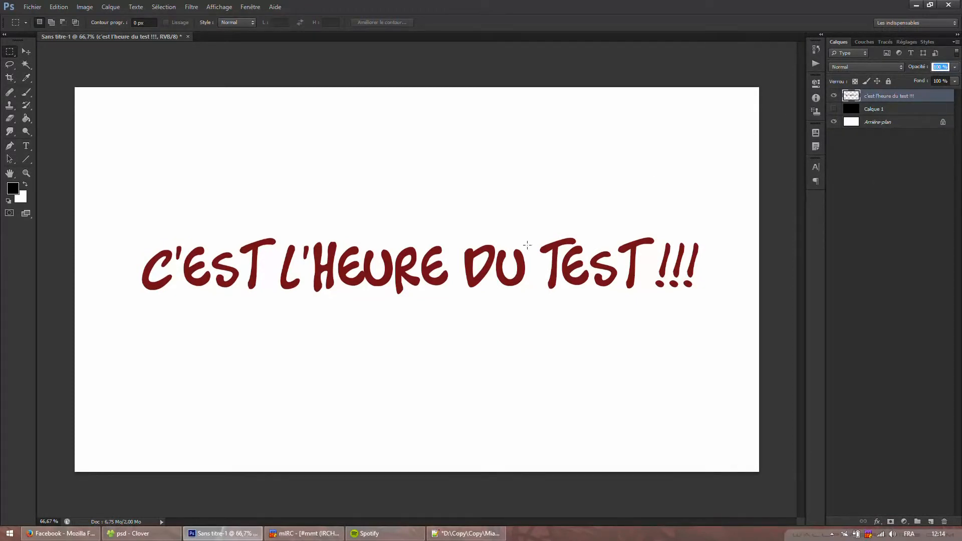
Try stretching the rasterized text slightly wider with a free transform, and cancel the transformation
{"action": "right_click", "coordinate": [284, 256]}
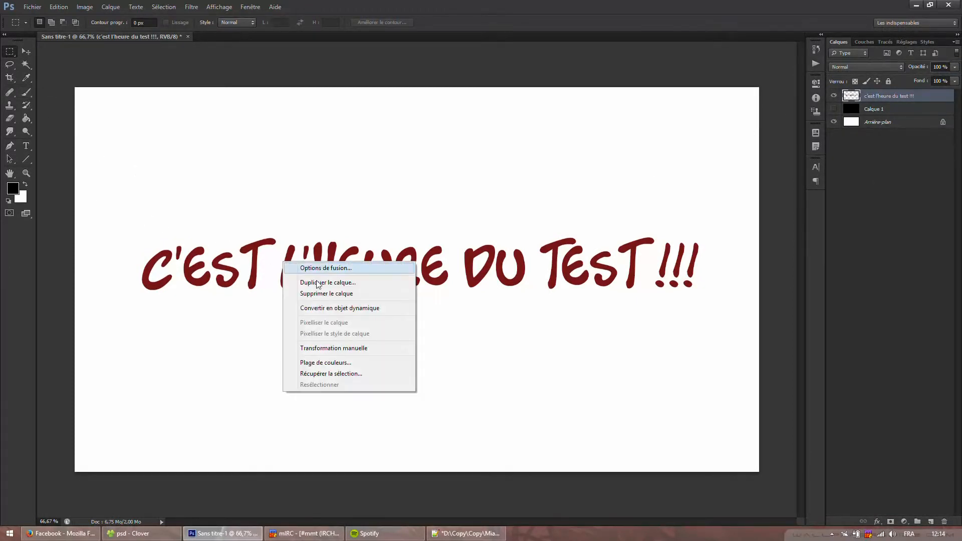
{"action": "left_click", "coordinate": [323, 347]}
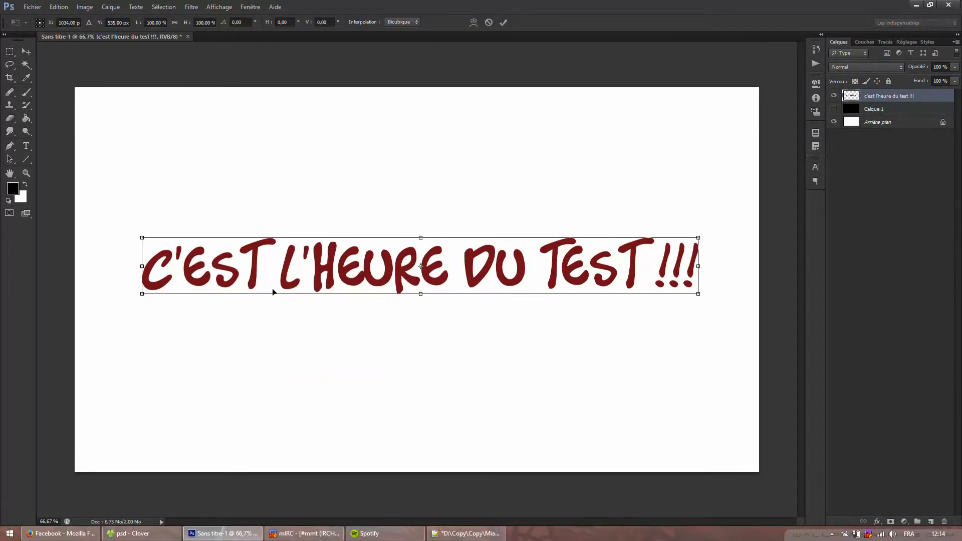
{"action": "left_click_drag", "start_coordinate": [141, 294], "coordinate": [121, 293]}
{"action": "left_click", "coordinate": [489, 23]}
Convert the rasterized text layer into a smart object (objet dynamique)
{"action": "right_click", "coordinate": [864, 95]}
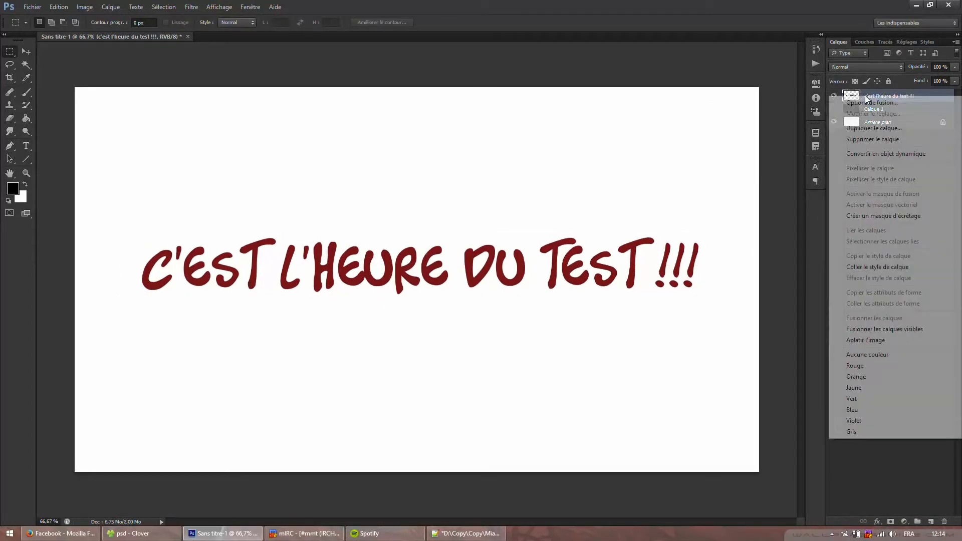
{"action": "left_click", "coordinate": [882, 153]}
Try moving, stretching and flipping the smart object text both ways with a free transform, and cancel the transformation
{"action": "right_click", "coordinate": [551, 259]}
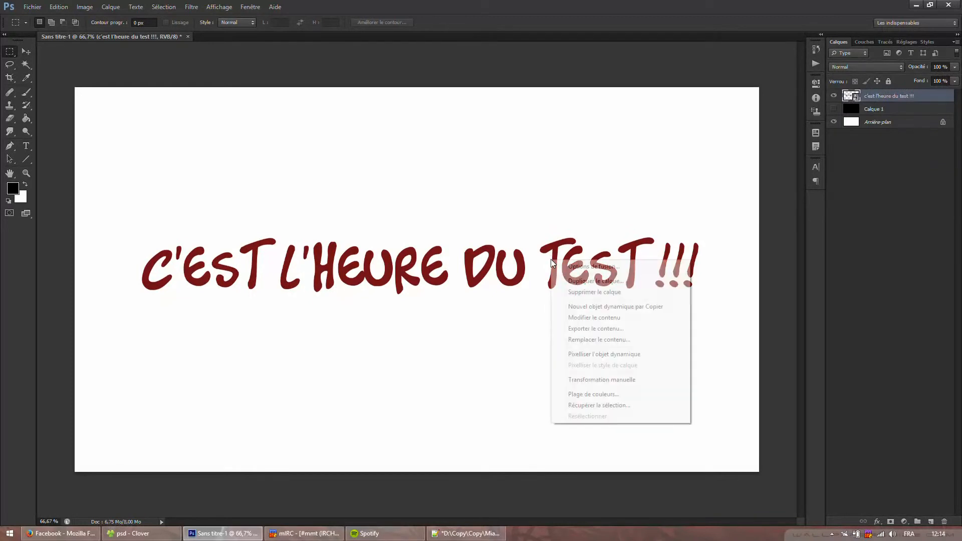
{"action": "left_click", "coordinate": [605, 381]}
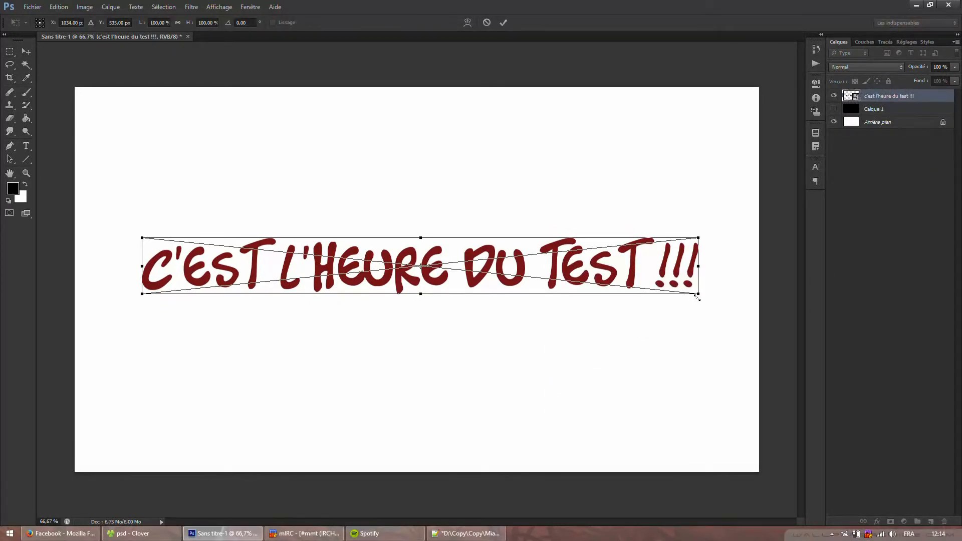
{"action": "left_click_drag", "start_coordinate": [546, 293], "coordinate": [561, 307]}
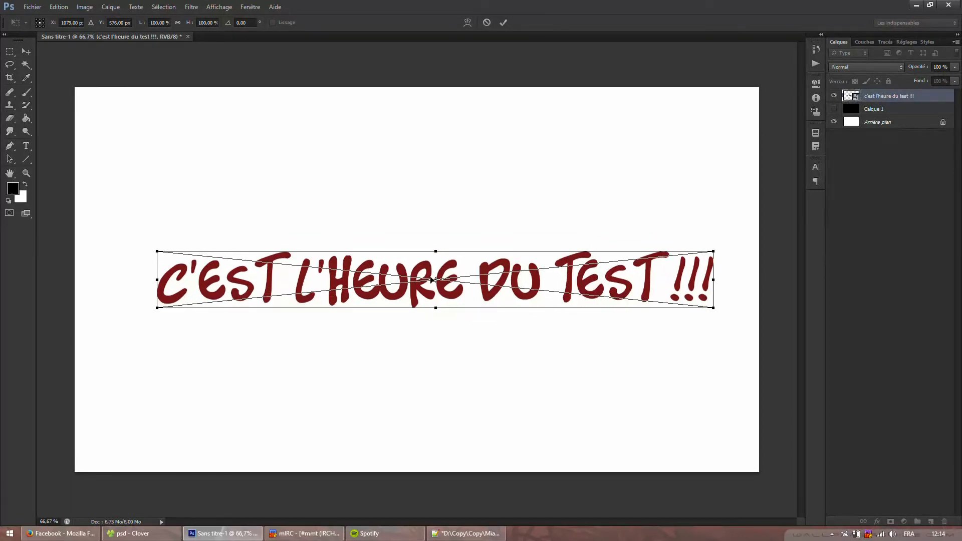
{"action": "left_click_drag", "start_coordinate": [439, 300], "coordinate": [449, 341]}
{"action": "left_click_drag", "start_coordinate": [713, 343], "coordinate": [718, 120]}
{"action": "left_click_drag", "start_coordinate": [722, 249], "coordinate": [36, 246]}
{"action": "left_click_drag", "start_coordinate": [113, 181], "coordinate": [487, 253]}
{"action": "left_click_drag", "start_coordinate": [412, 321], "coordinate": [128, 306]}
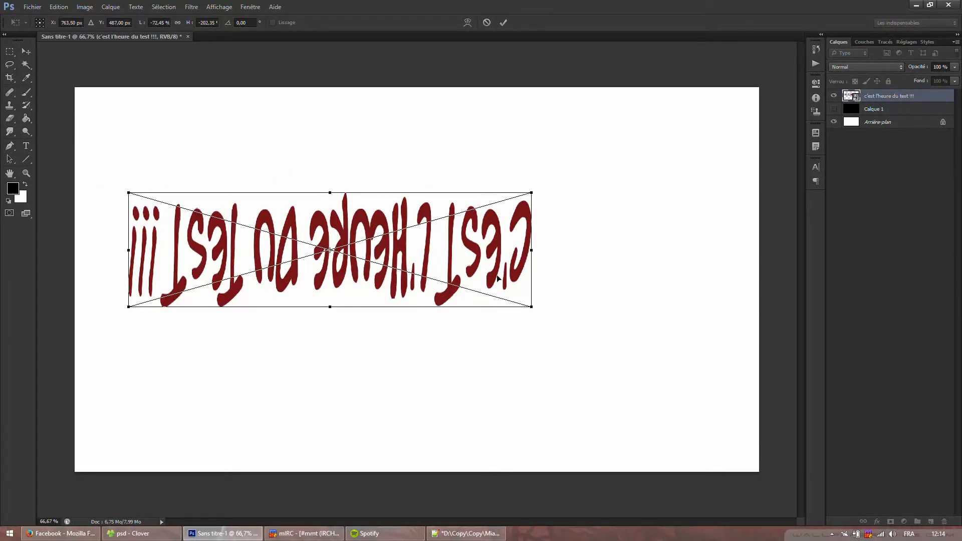
{"action": "left_click_drag", "start_coordinate": [332, 192], "coordinate": [329, 423]}
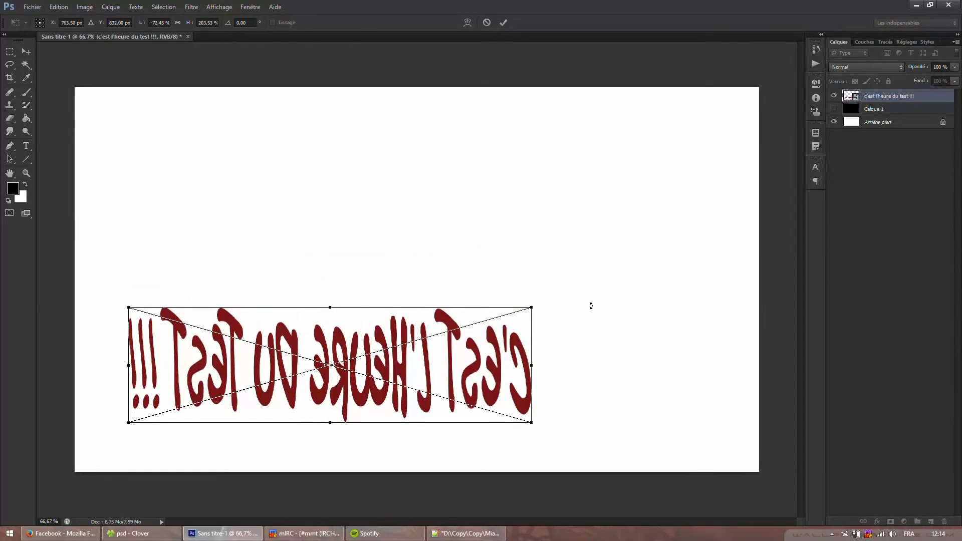
{"action": "left_click", "coordinate": [486, 23]}
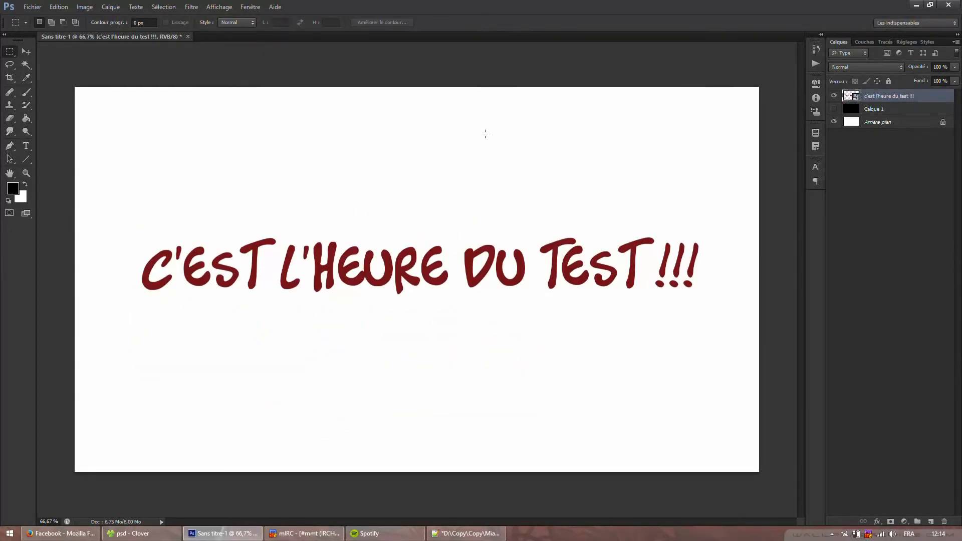